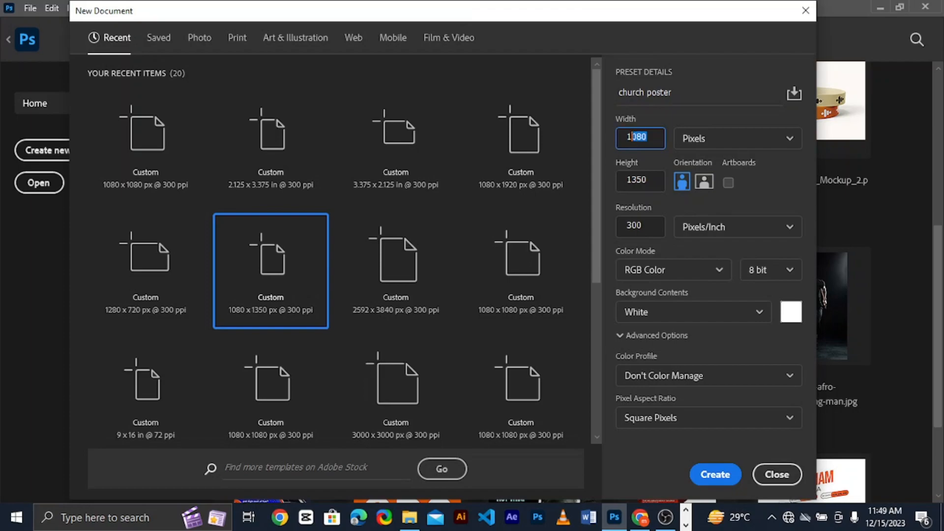
Create a new RGB document named church poster, 1080 x 1350 pixels at 300 pixels/inch, with a white background
left_click(633, 136)
left_click(717, 266)
left_click(679, 341)
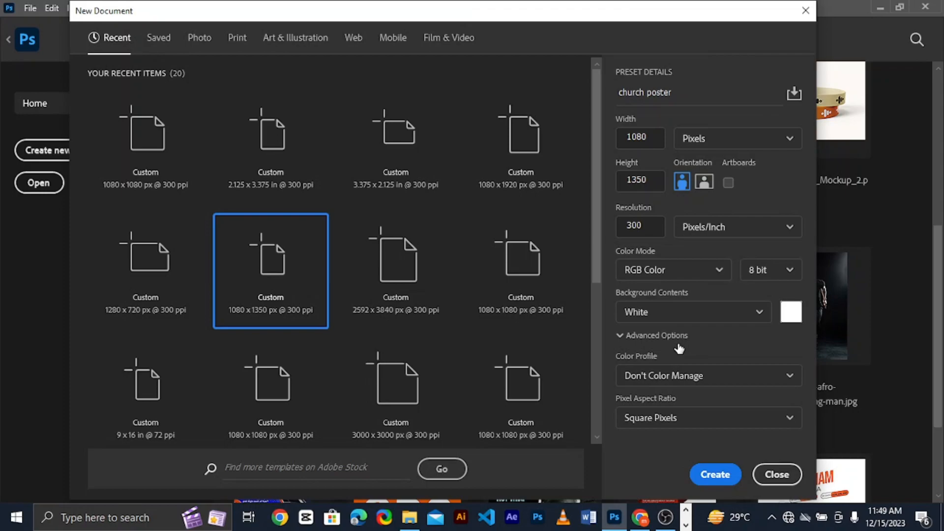
left_click(707, 476)
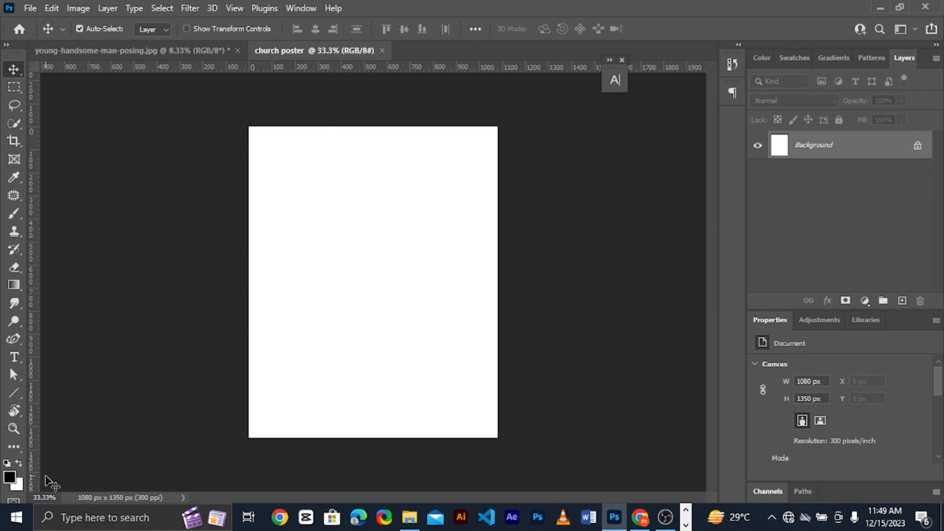
Choose a neutral near-black foreground colour and fill the Background layer with it
left_click(12, 478)
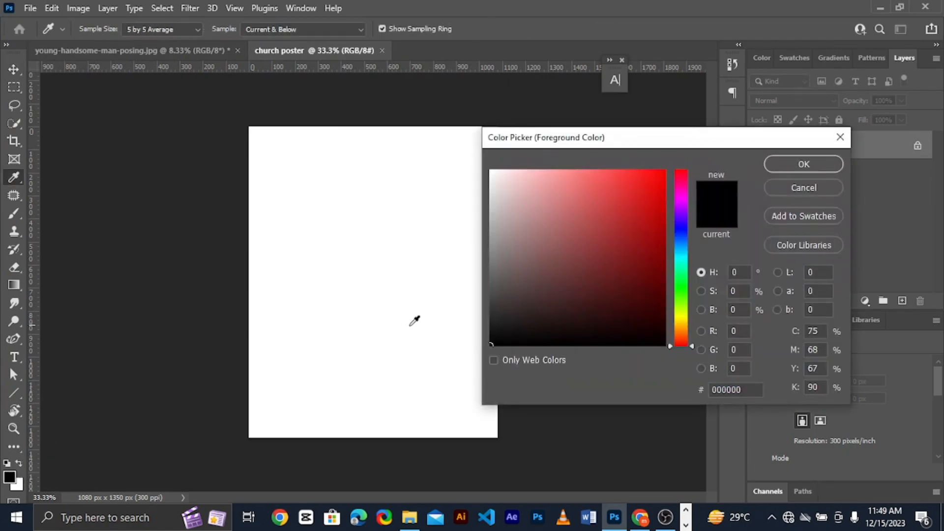
left_click(501, 336)
left_click_drag(499, 335, 487, 331)
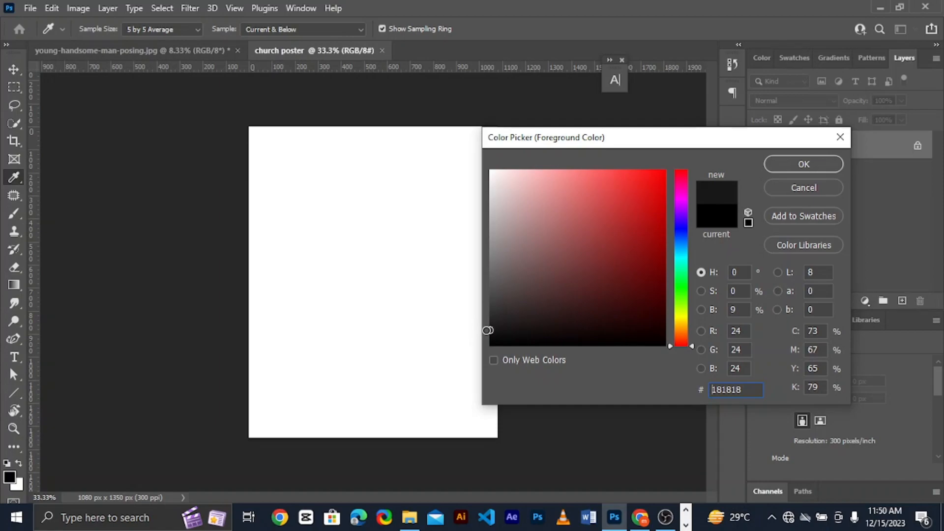
left_click_drag(488, 330, 487, 332)
left_click(790, 168)
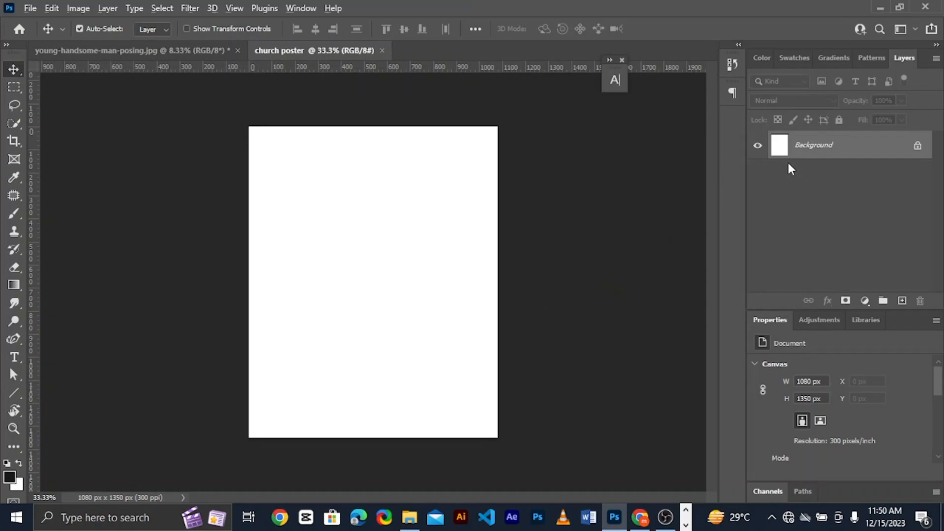
key("alt+BackSpace")
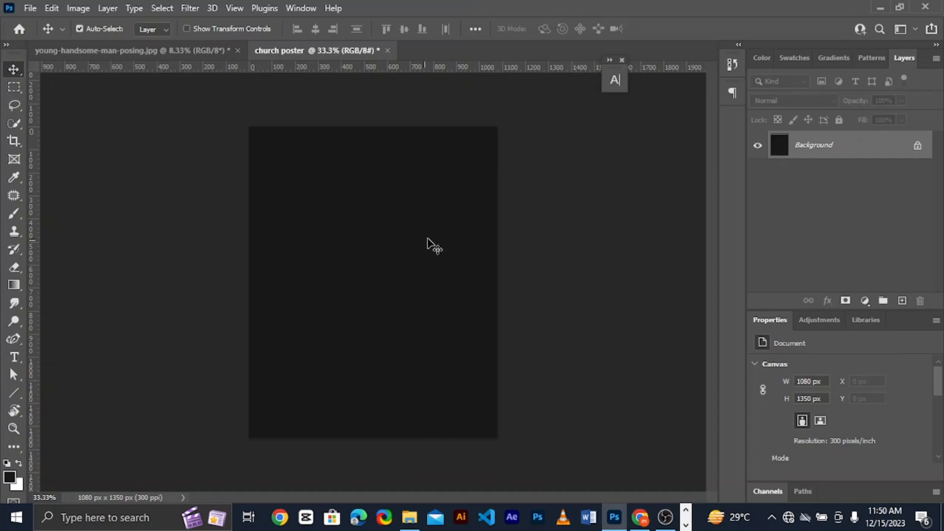
Copy the masked praying man from young-handsome-man-posing.jpg into the church poster document
left_click(193, 54)
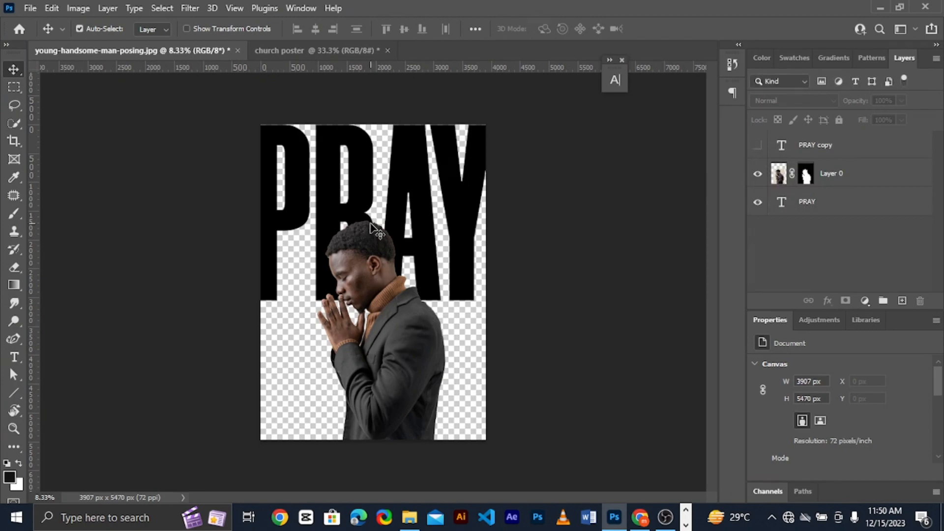
left_click_drag(373, 266, 384, 337)
key("ctrl")
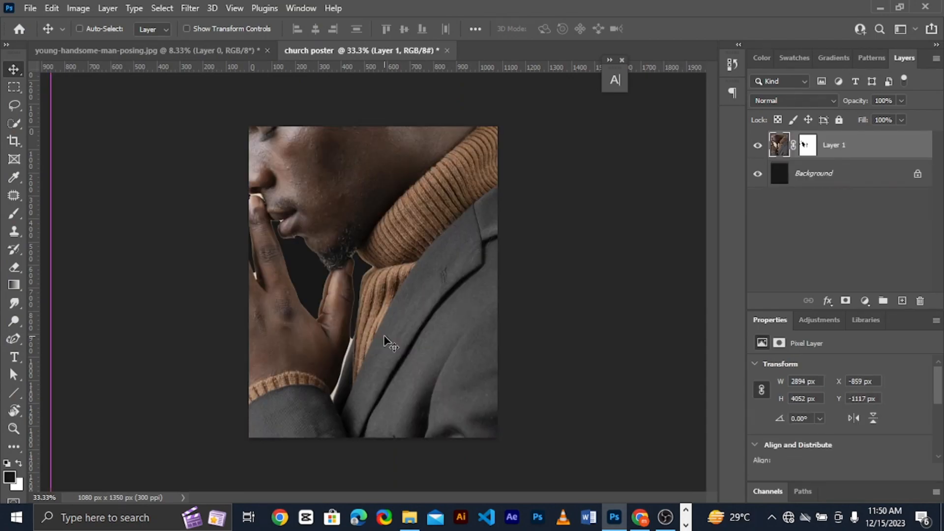
Scale the man proportionally to 30.55% and position him in the lower middle of the poster
key("ctrl+t")
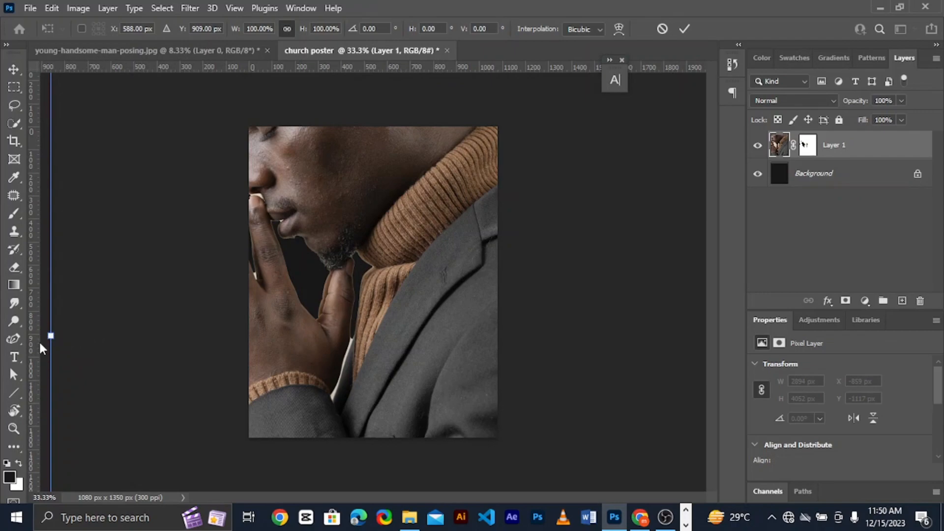
left_click_drag(51, 338, 226, 336)
left_click_drag(402, 312, 343, 312)
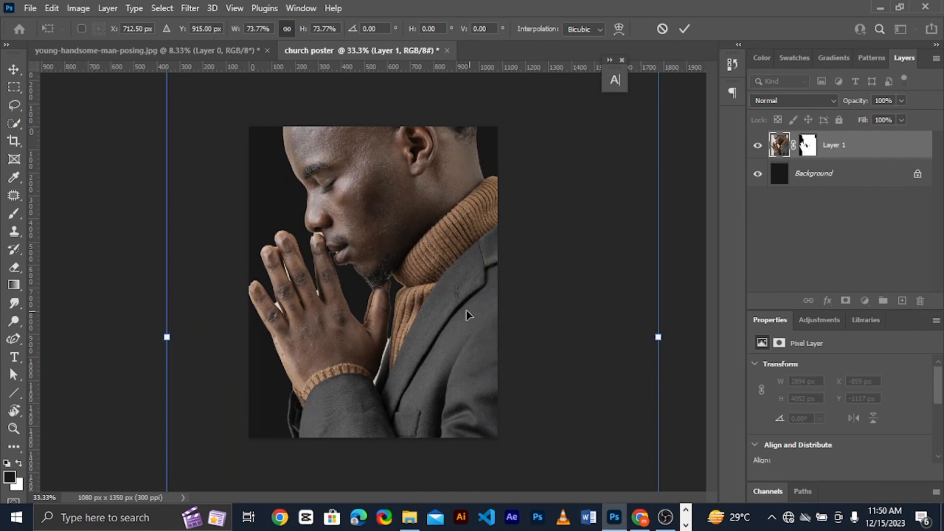
left_click_drag(658, 340, 489, 337)
left_click_drag(167, 336, 286, 313)
left_click_drag(379, 298, 358, 301)
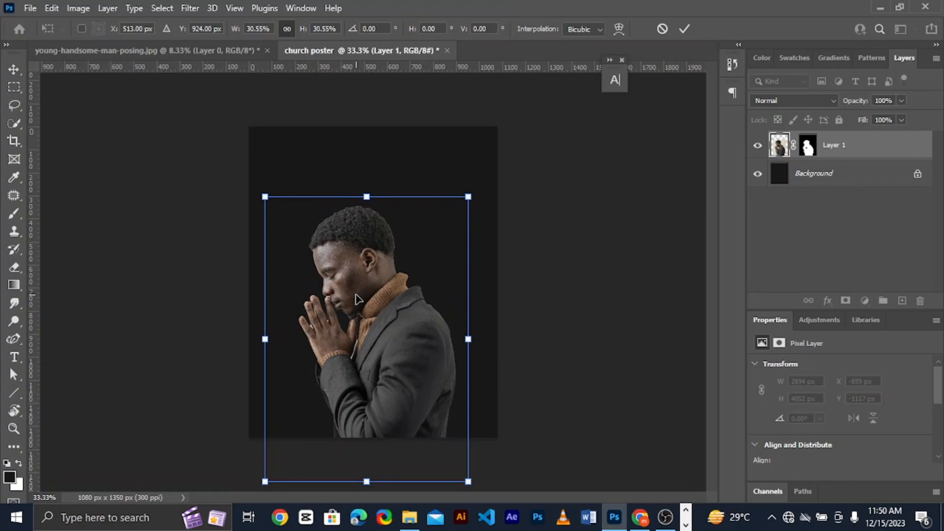
left_click(684, 28)
Move the man straight up on the poster to Y 139 px
key("ctrl+plus")
key("ctrl+plus")
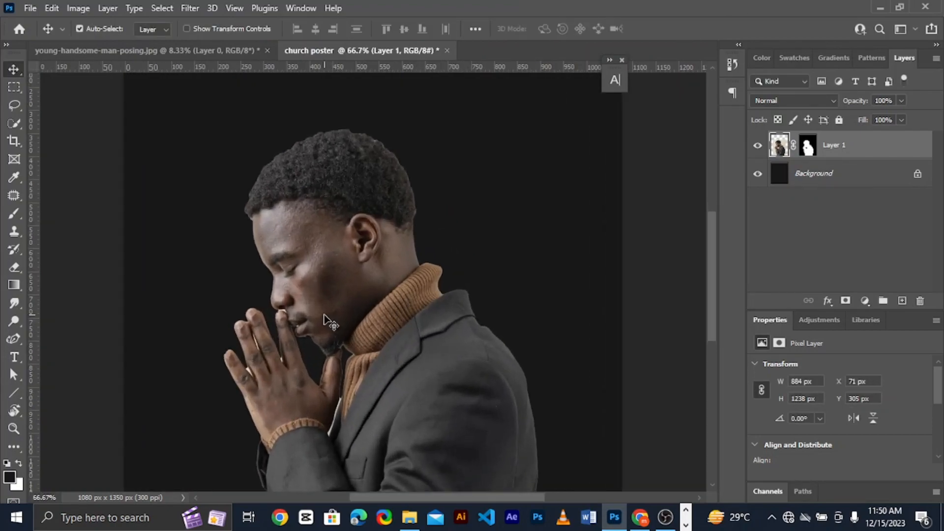
left_click_drag(326, 281, 327, 219)
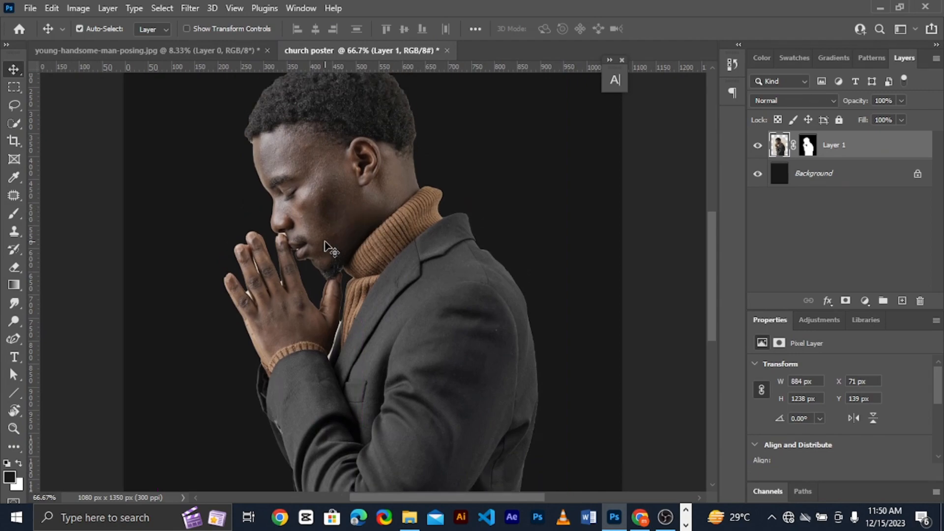
Paint on the man's layer mask with a tiny 3 px black brush to hide the white strip between his wrist and jacket
key("ctrl+plus")
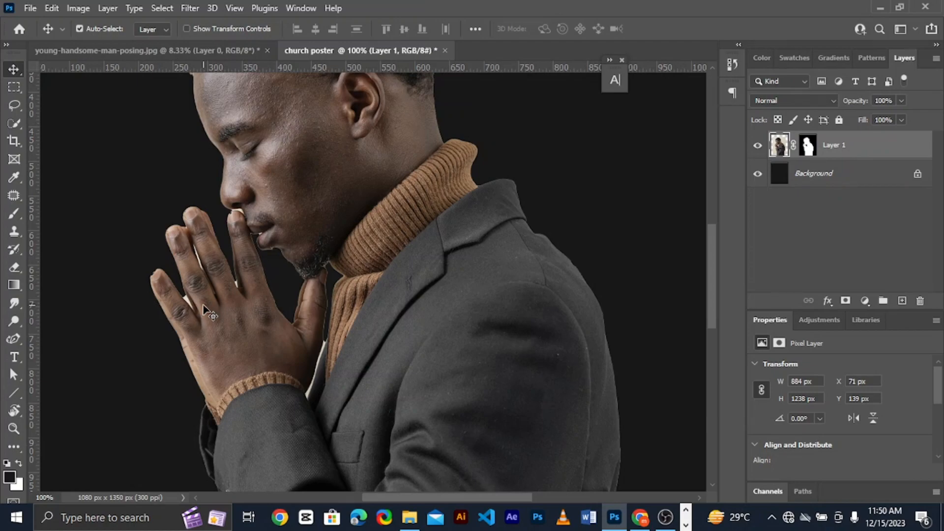
key("b")
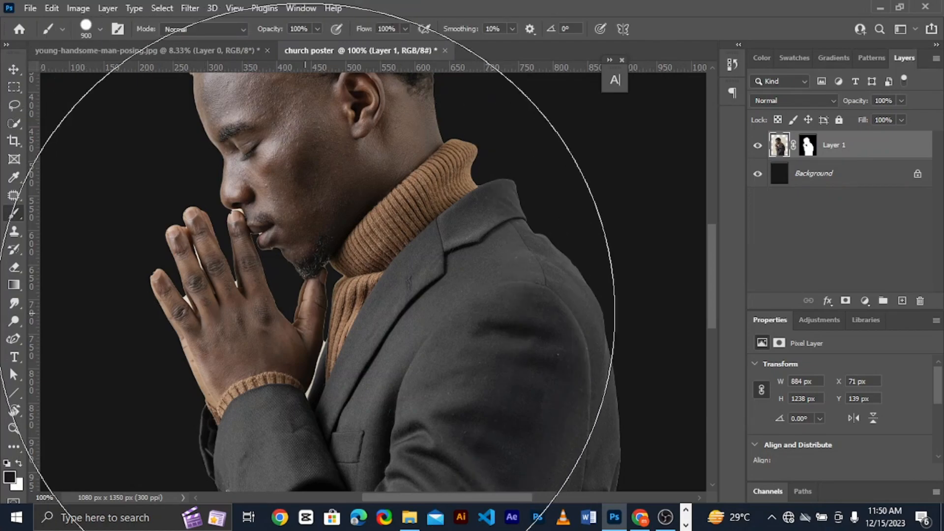
key("bracketleft")
key("bracketleft")
key("bracketleft")
key("bracketleft")
key("bracketleft")
key("bracketleft")
key("bracketleft")
key("bracketleft")
key("bracketleft")
key("bracketleft")
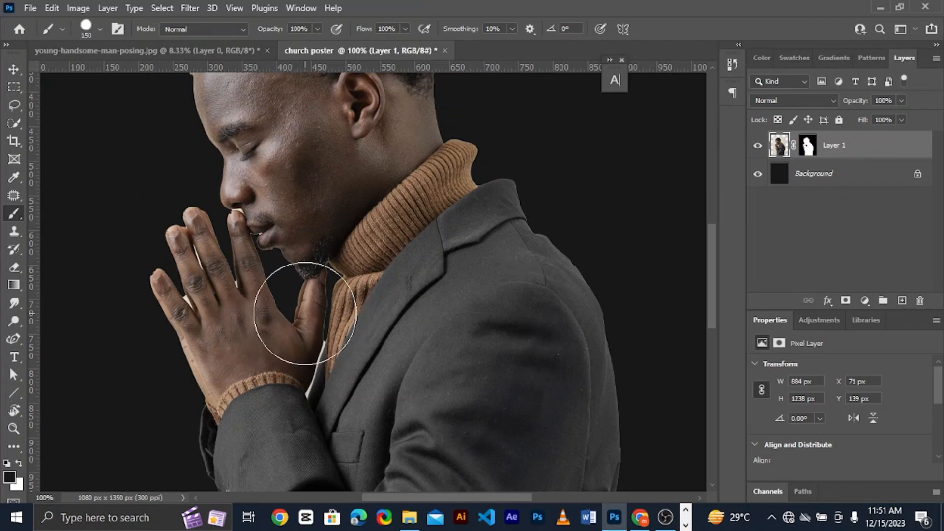
key("bracketleft")
key("bracketleft")
key("bracketleft")
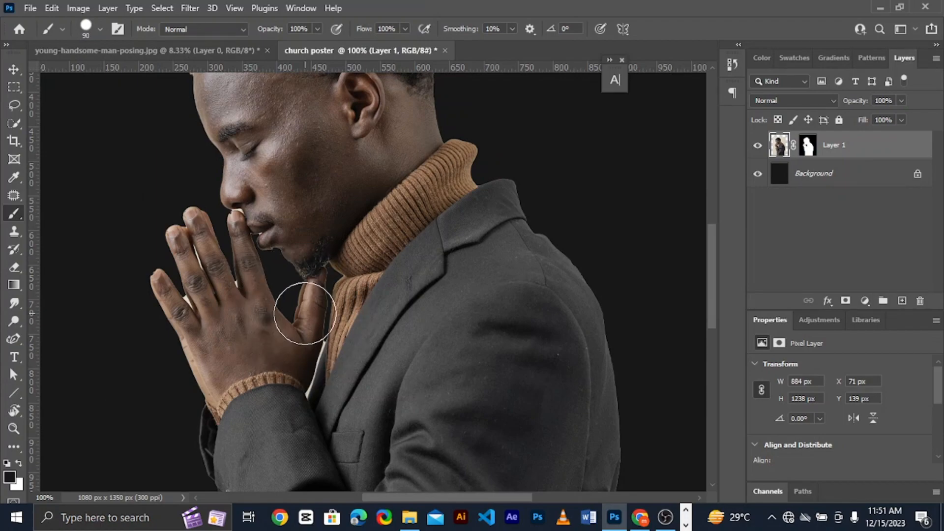
key("bracketleft")
key("bracketleft")
key("bracketleft")
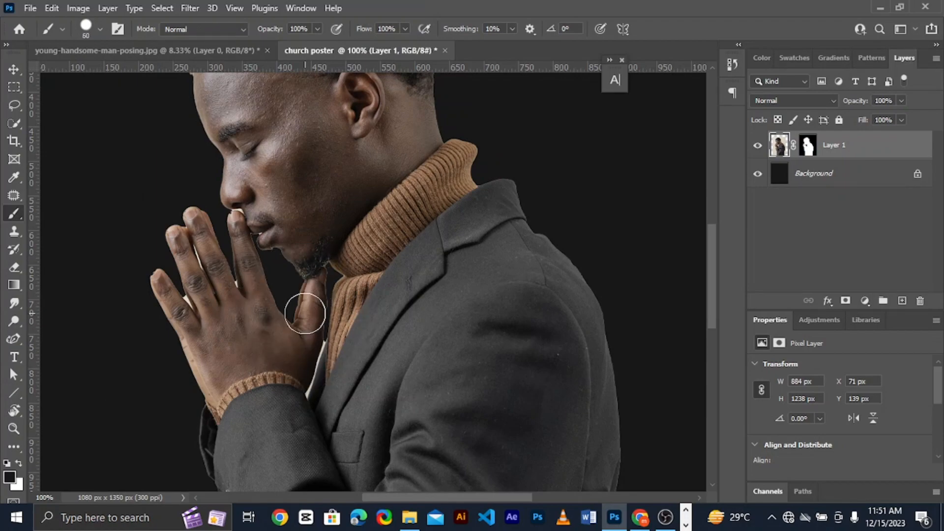
key("bracketright")
key("bracketright")
key("bracketright")
key("bracketright")
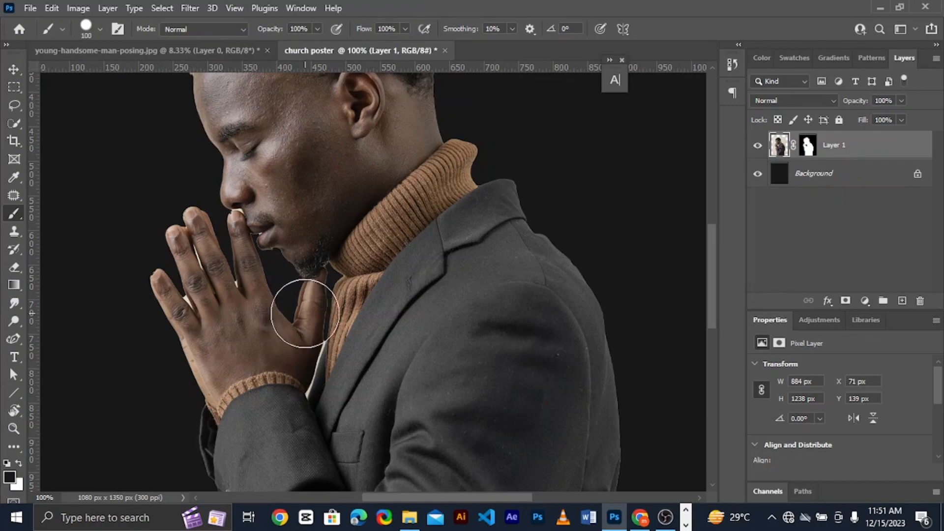
key("bracketleft")
key("bracketleft")
key("bracketleft")
key("bracketleft")
key("bracketleft")
key("bracketleft")
key("bracketleft")
key("bracketleft")
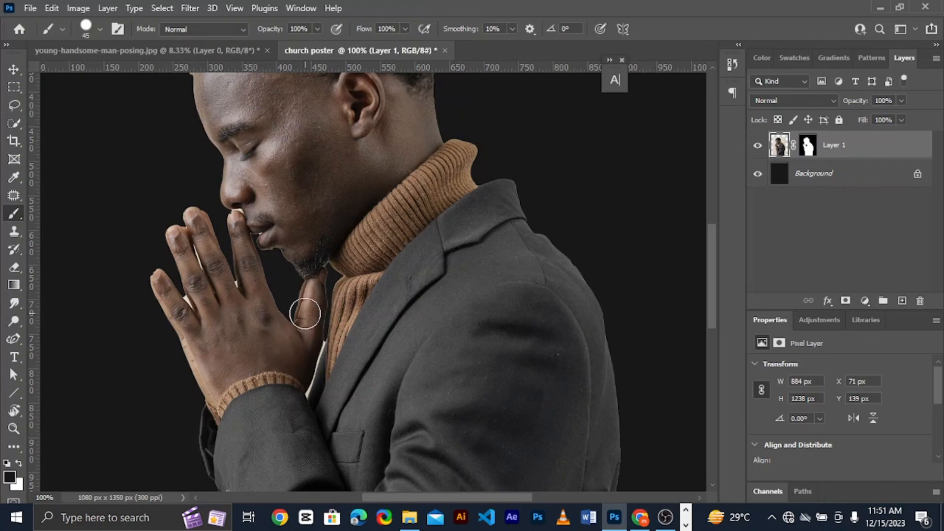
key("bracketleft")
key("bracketleft")
left_click(807, 145)
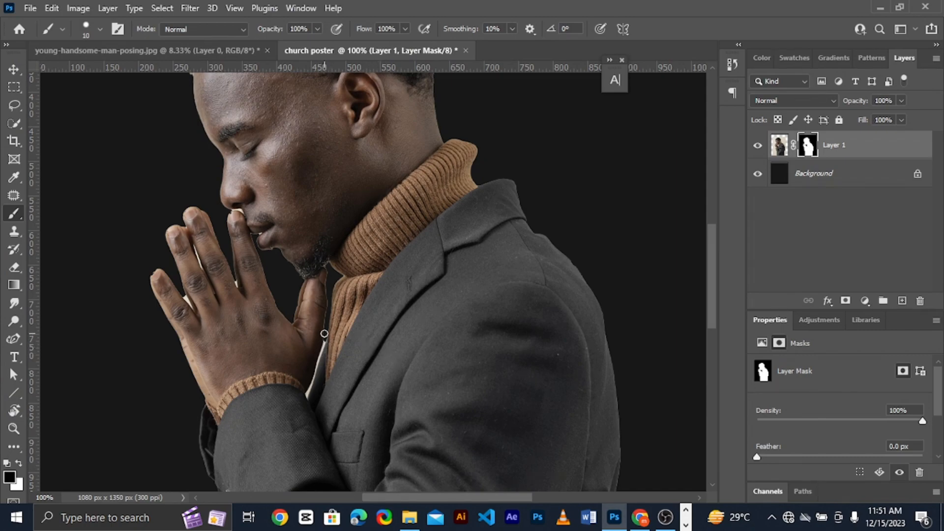
key("ctrl+plus")
scroll(324, 334, "left", 4)
scroll(324, 334, "down", 5)
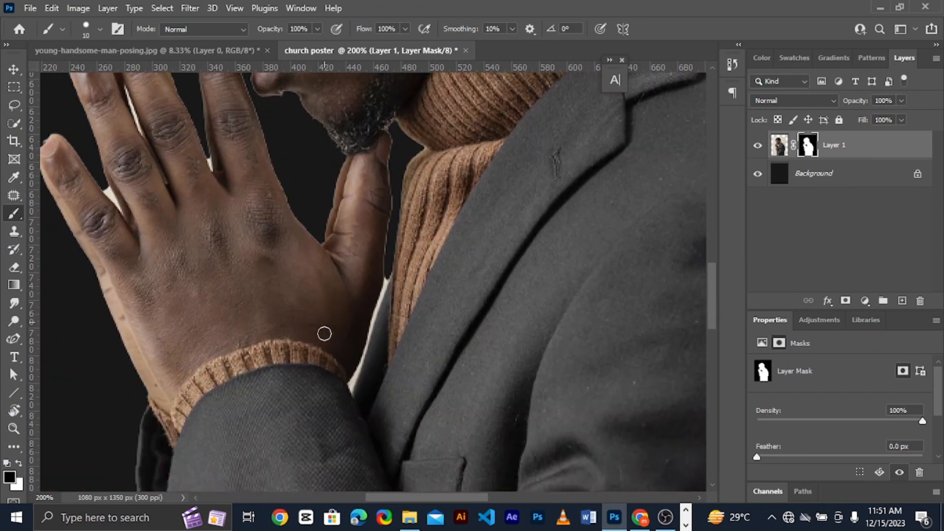
key("ctrl+plus")
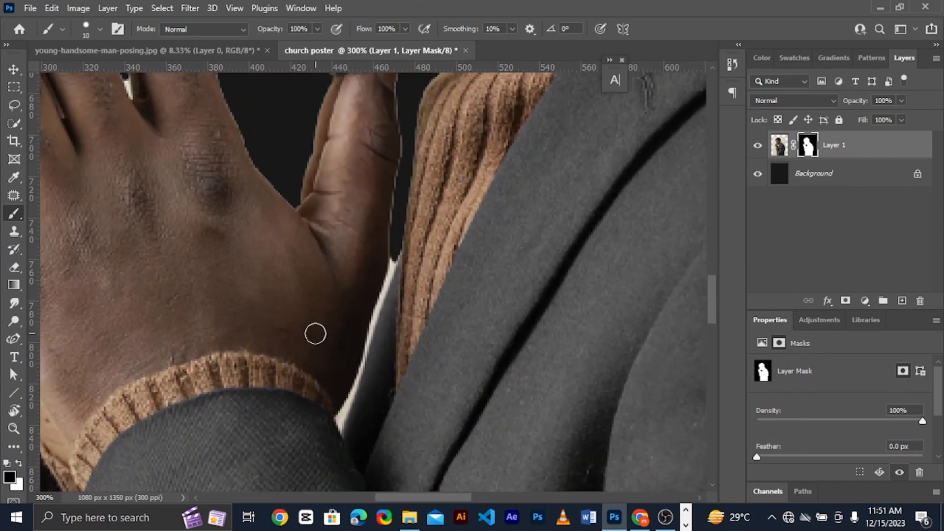
key("bracketleft")
key("bracketleft")
key("bracketleft")
key("bracketleft")
key("bracketleft")
key("bracketleft")
key("bracketleft")
mouse_move(345, 413)
left_mouse_down()
mouse_move(356, 390)
mouse_move(337, 417)
mouse_move(366, 361)
mouse_move(339, 414)
mouse_move(365, 361)
mouse_move(384, 256)
mouse_move(388, 286)
mouse_move(347, 407)
mouse_move(400, 254)
left_mouse_up()
scroll(400, 254, "down", 3)
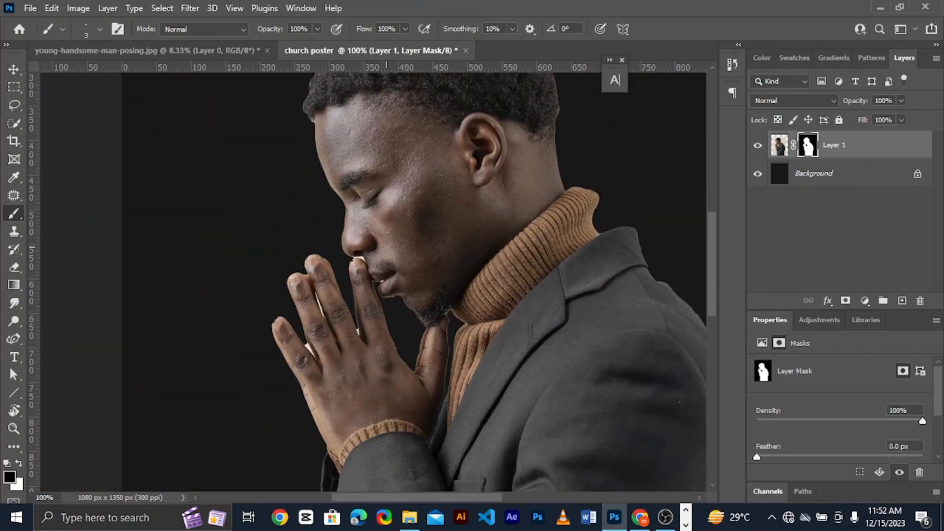
scroll(290, 311, "up", 1)
mouse_move(323, 378)
left_mouse_down()
mouse_move(340, 400)
mouse_move(327, 381)
left_mouse_up()
key("ctrl+z")
Mask out the white remnants between the man's fingers with small black brush strokes, and reposition him on the poster
key("ctrl+plus")
key("ctrl+plus")
scroll(295, 363, "down", 3)
key("bracketleft")
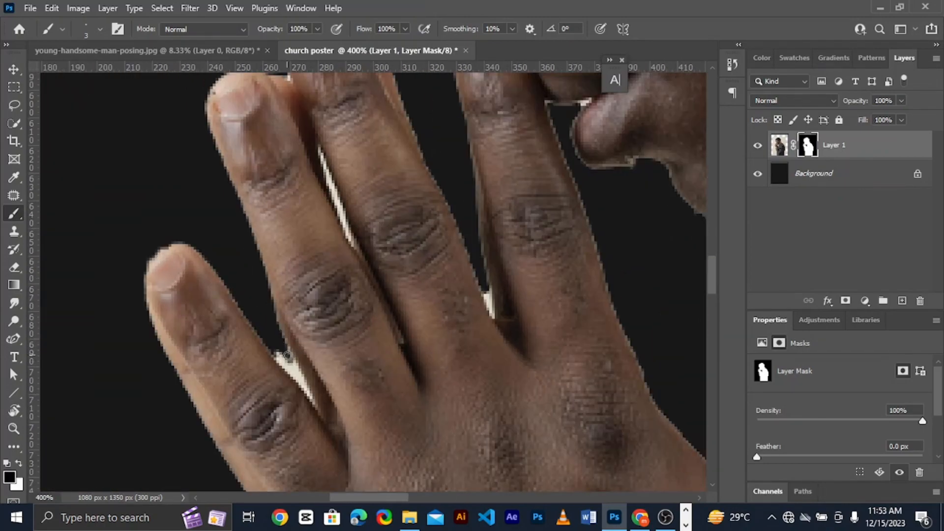
mouse_move(287, 355)
left_mouse_down()
mouse_move(300, 381)
mouse_move(278, 350)
mouse_move(308, 386)
mouse_move(274, 352)
mouse_move(316, 400)
left_mouse_up()
key("ctrl+minus")
key("ctrl+plus")
key("ctrl+plus")
mouse_move(409, 313)
left_mouse_down()
mouse_move(424, 320)
mouse_move(387, 318)
mouse_move(431, 331)
left_mouse_up()
scroll(432, 334, "down", 2)
left_click_drag(490, 349, 466, 354)
left_click_drag(407, 326, 506, 283)
left_click_drag(332, 351, 367, 441)
key("ctrl+minus")
key("ctrl+minus")
key("ctrl+plus")
key("ctrl+plus")
scroll(499, 413, "down", 2)
left_click_drag(498, 426, 504, 448)
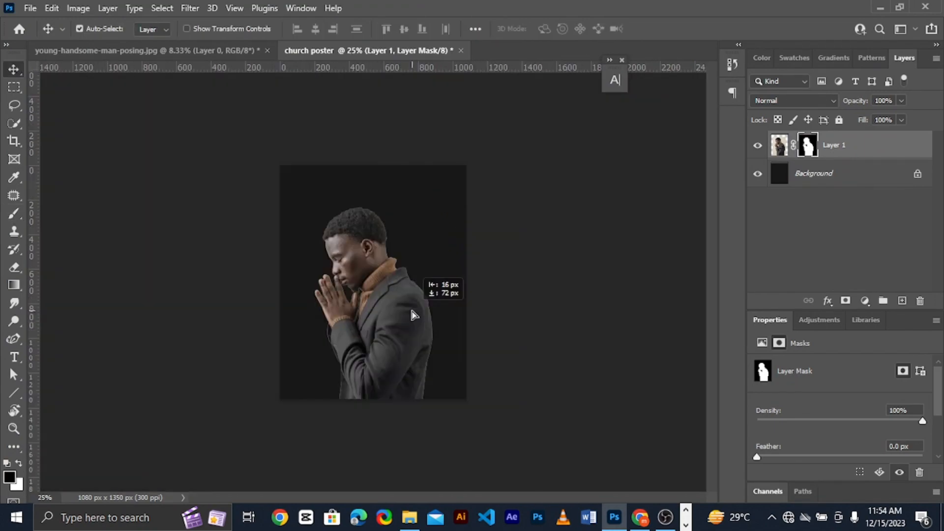
left_click_drag(412, 314, 403, 309)
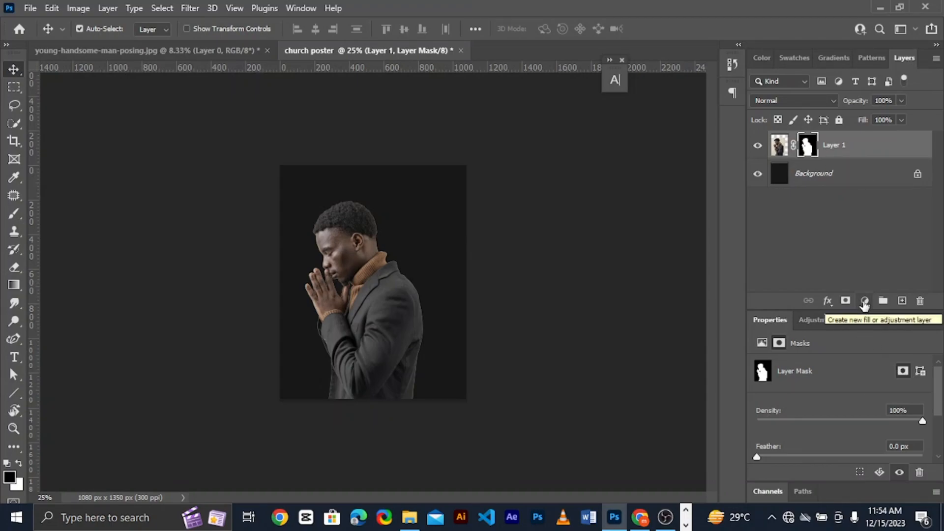
Add a Brightness/Contrast adjustment clipped to the man with brightness -46 and contrast -15, and move him to X 98, Y 166 px
left_click(864, 302)
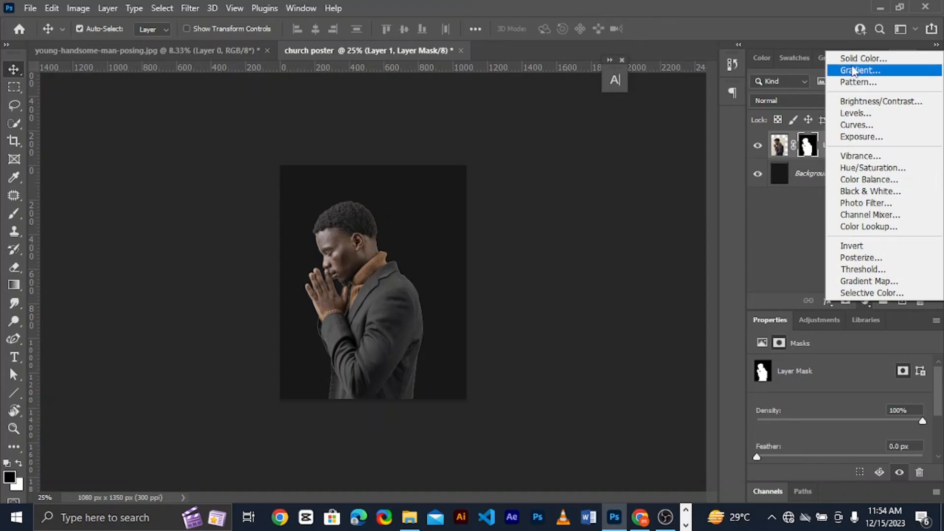
left_click(880, 102)
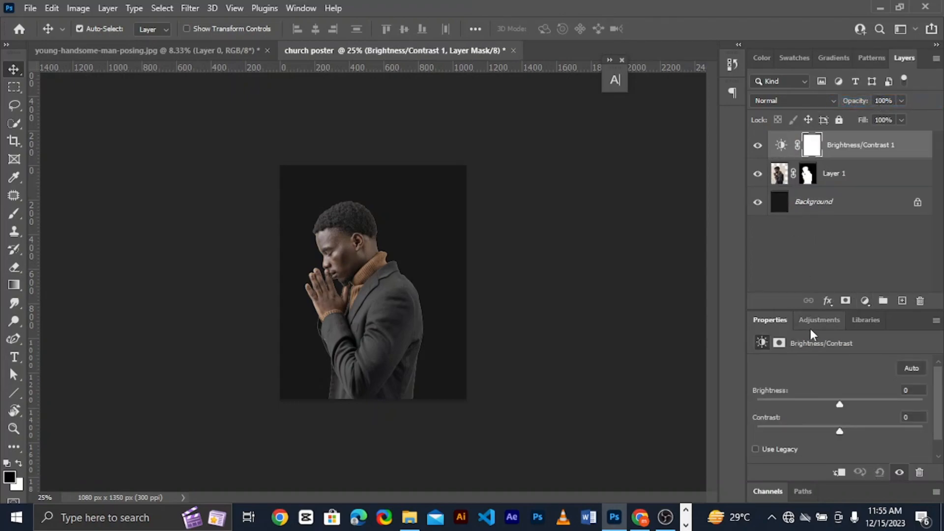
left_click_drag(837, 431, 815, 403)
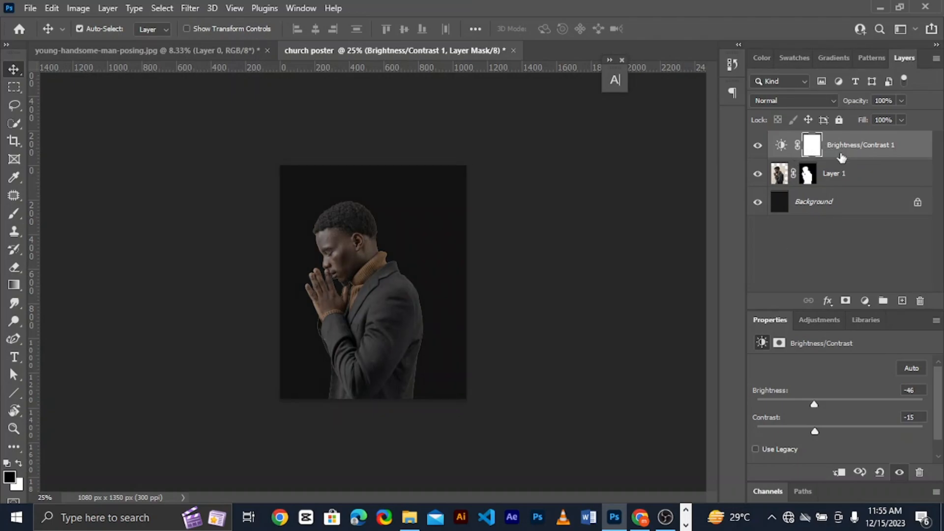
left_click(839, 473)
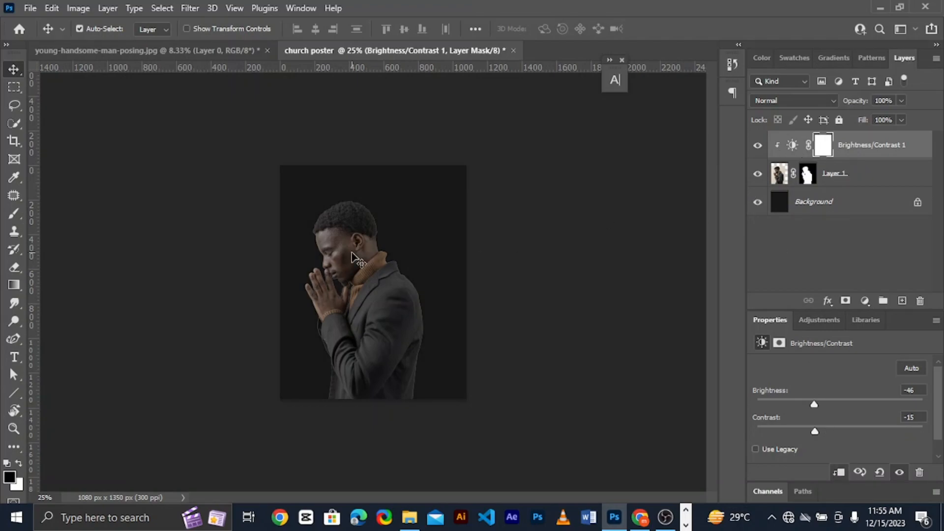
left_click_drag(347, 258, 364, 249)
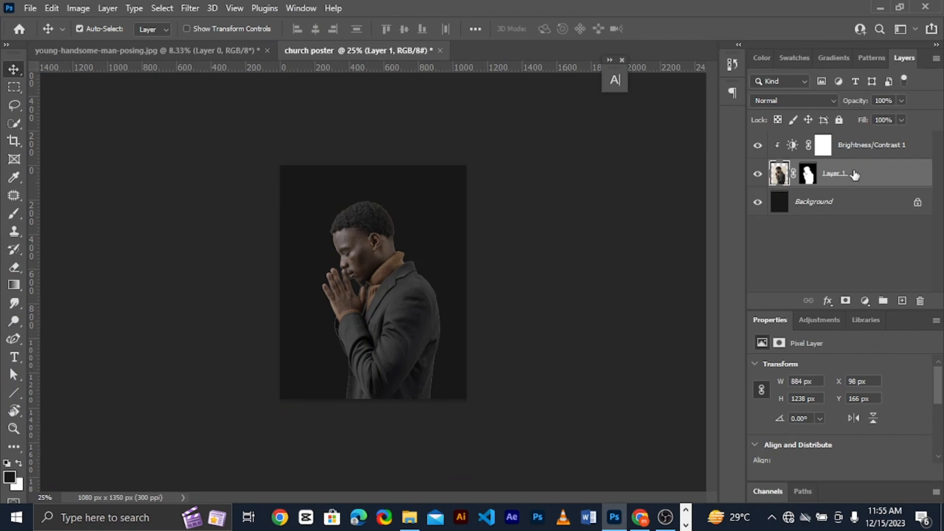
Place the 9793 texture image above the Brightness/Contrast adjustment and scale it to 1350 x 1350 px to cover the whole poster
left_click(829, 143)
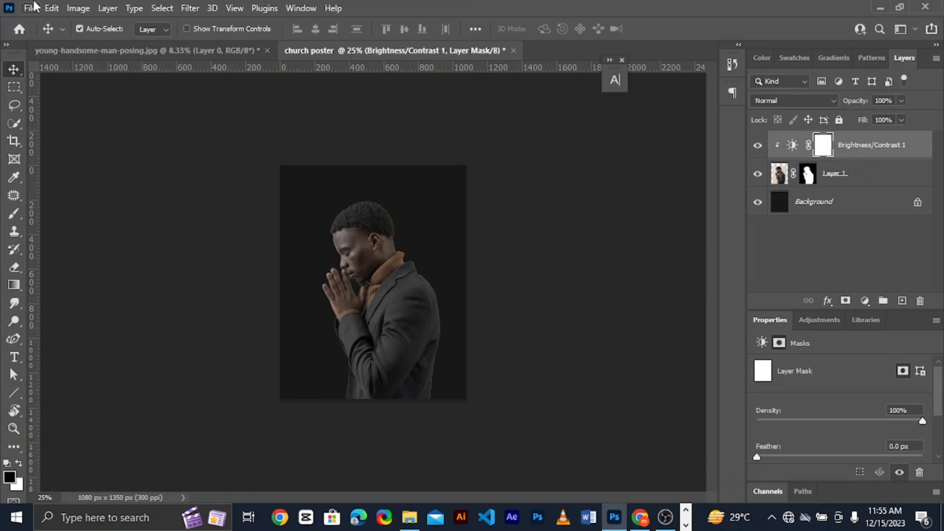
left_click(410, 518)
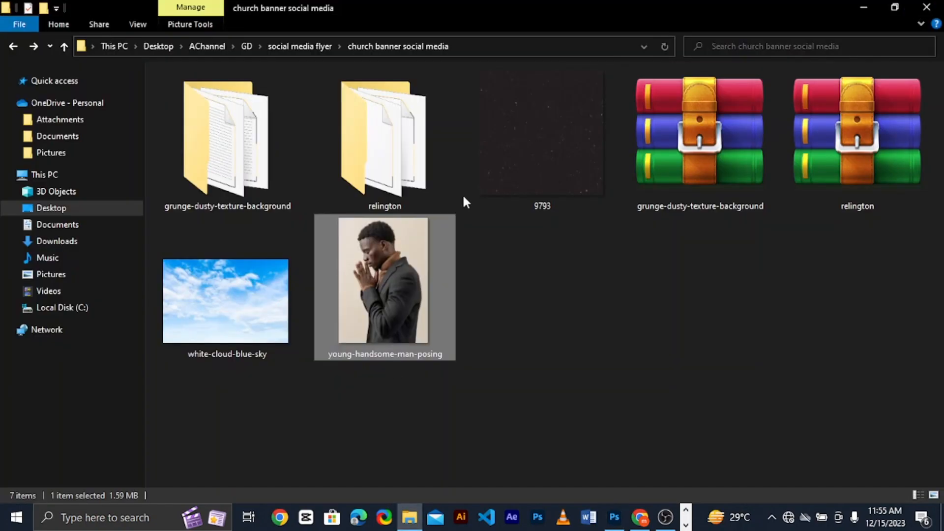
left_click_drag(509, 172, 416, 304)
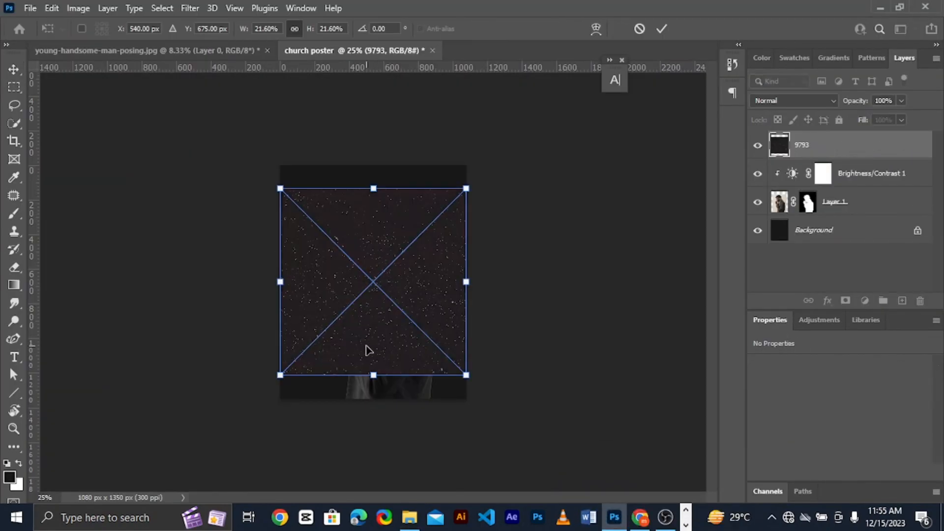
left_click_drag(373, 376, 372, 398)
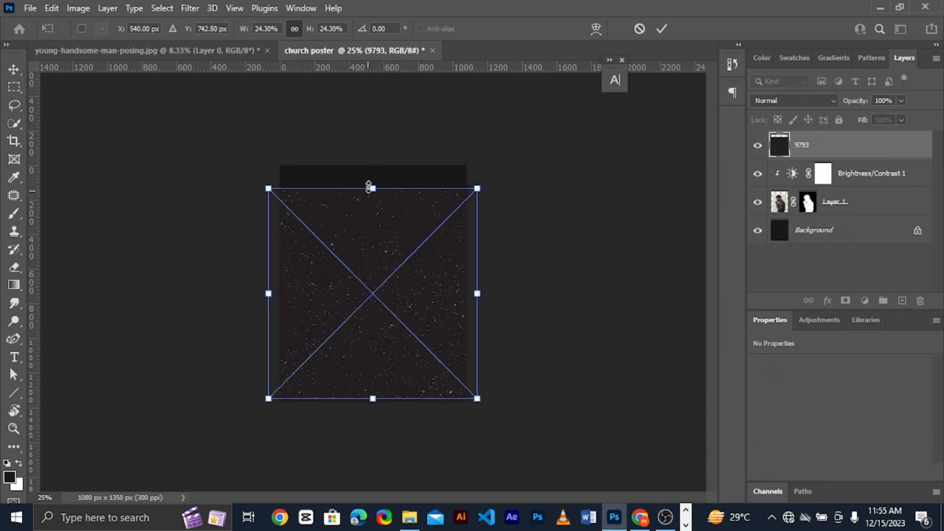
left_click_drag(369, 187, 372, 166)
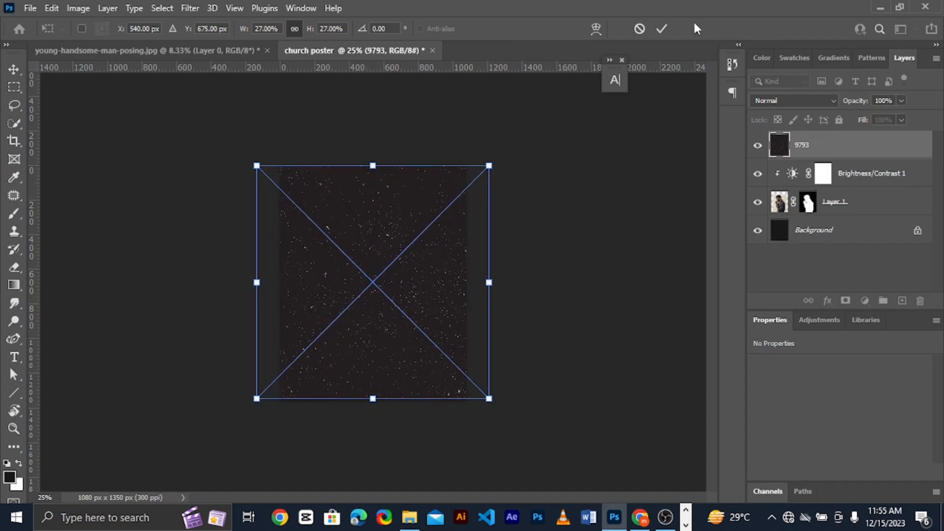
left_click(662, 29)
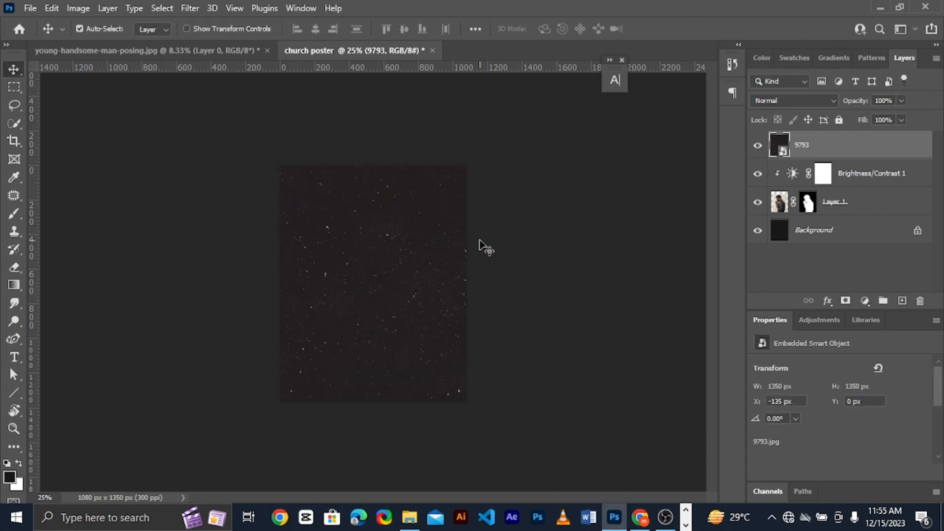
Set the 9793 texture layer to Overlay blending at 72% opacity
left_click(810, 100)
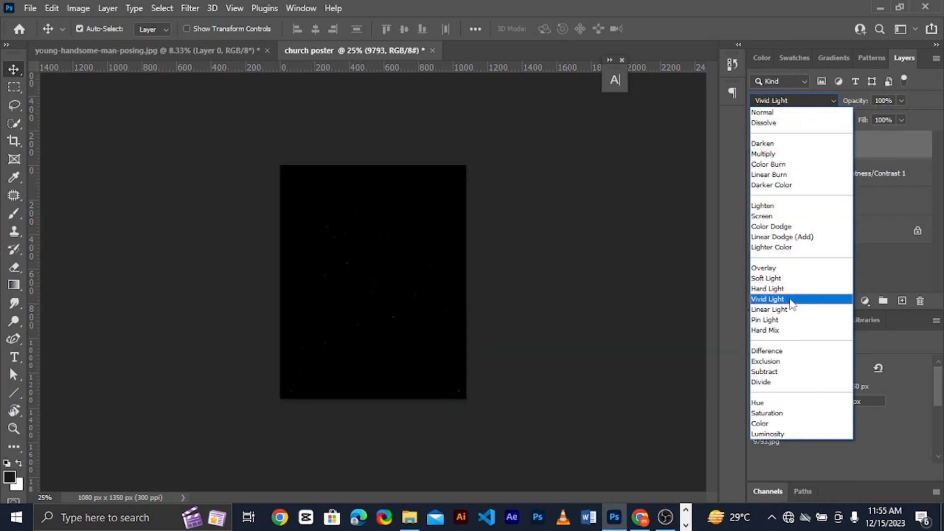
left_click(787, 269)
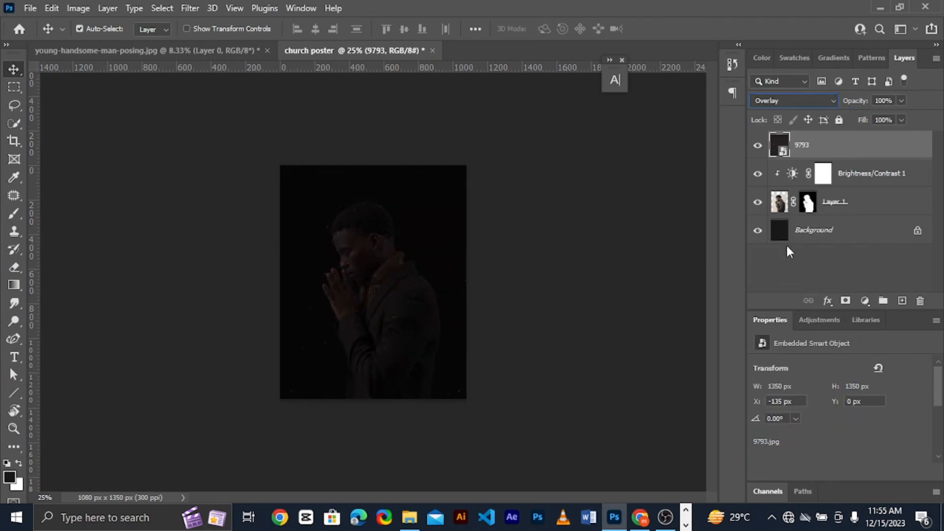
left_click(794, 95)
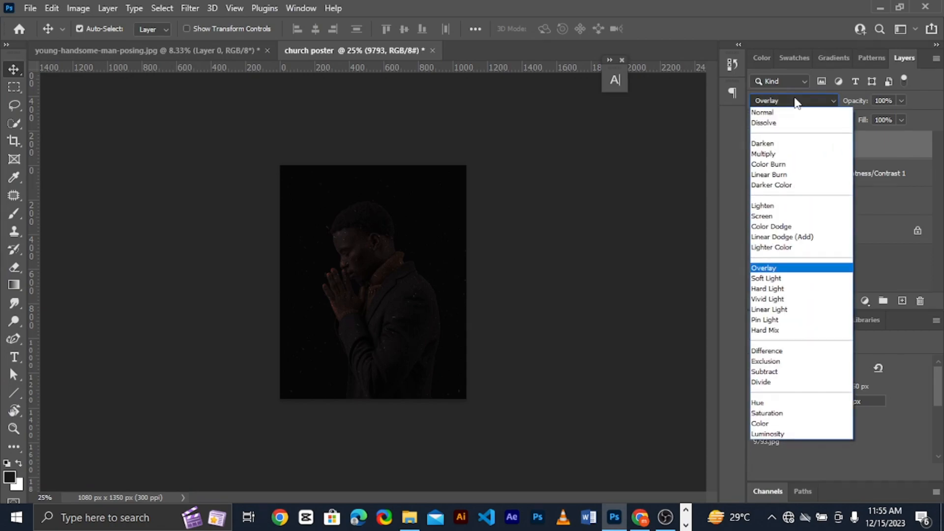
left_click(793, 94)
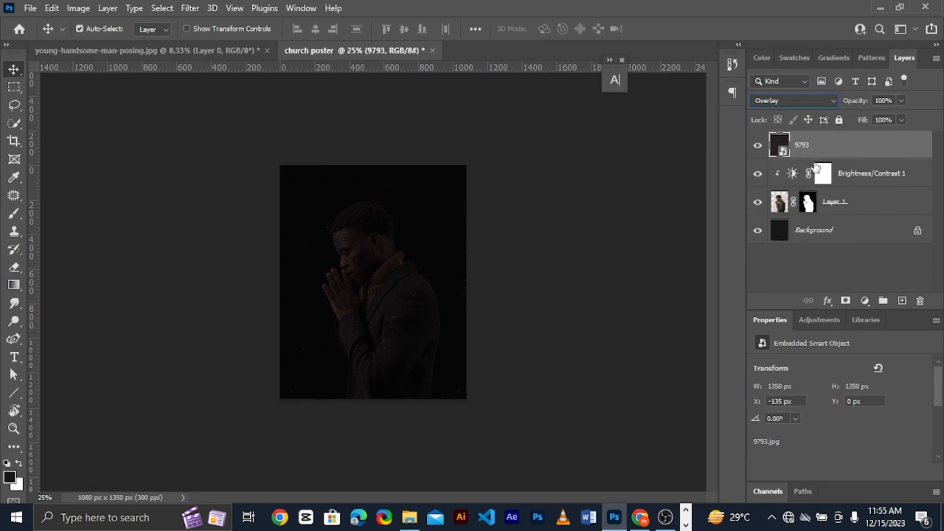
left_click(845, 209)
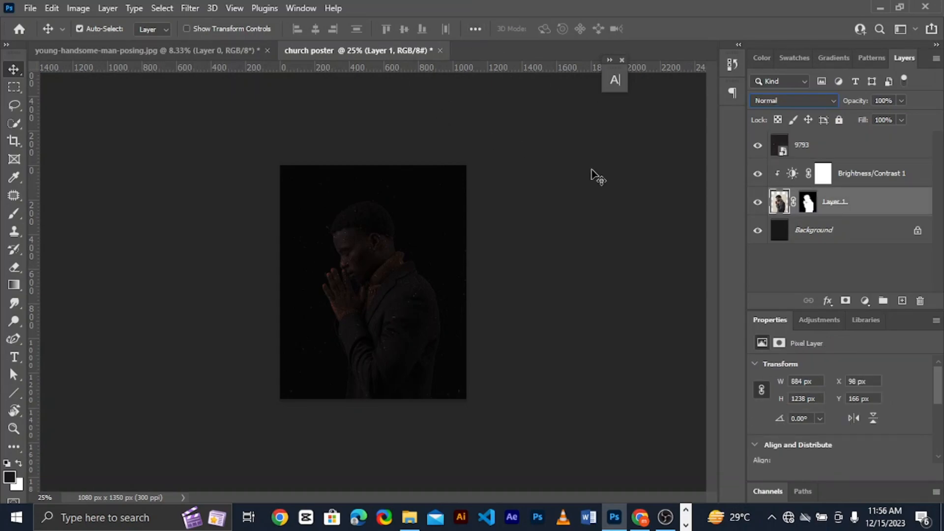
left_click(806, 150)
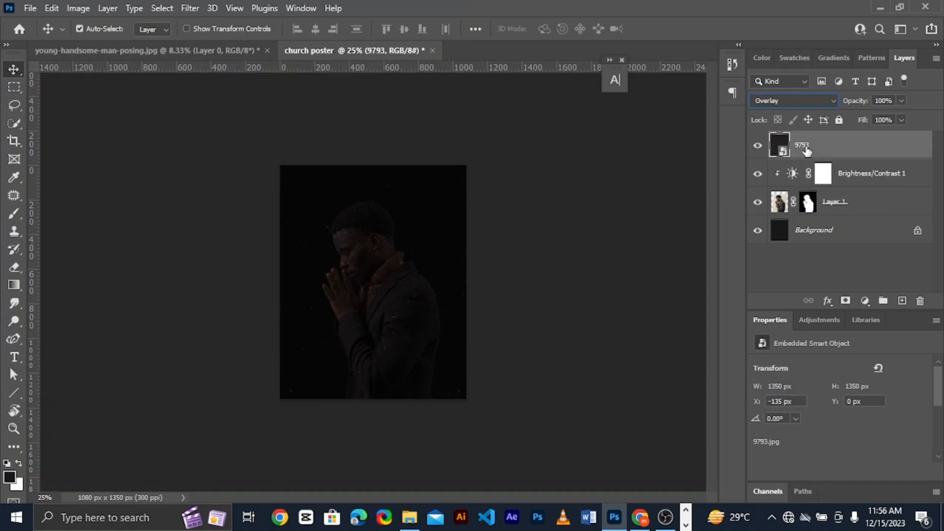
left_click_drag(858, 105, 844, 104)
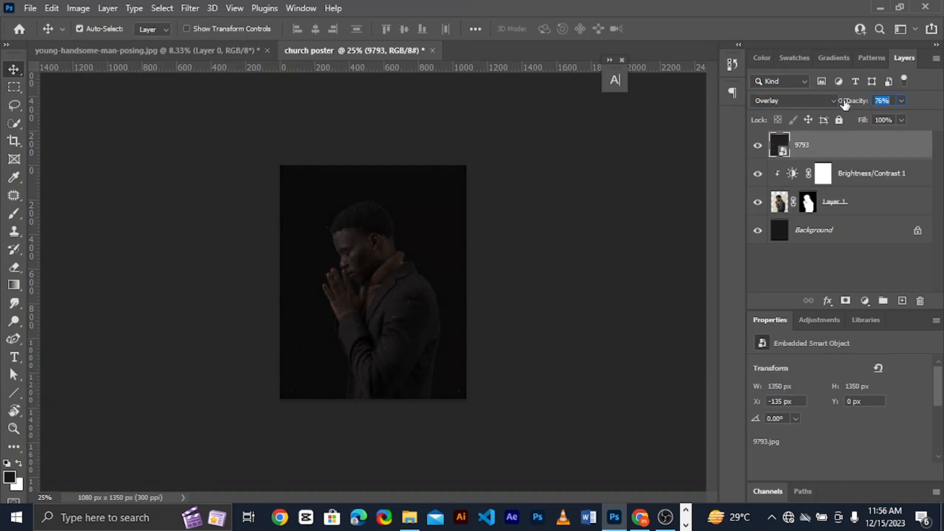
Add a Black & White adjustment with the Default preset directly above the man's layer, clipped to him
left_click(869, 211)
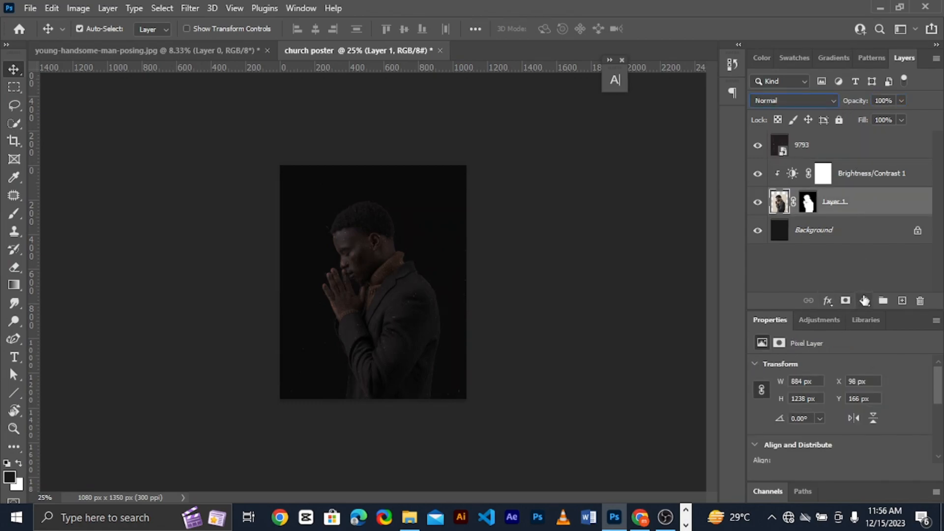
left_click(864, 301)
left_click(862, 184)
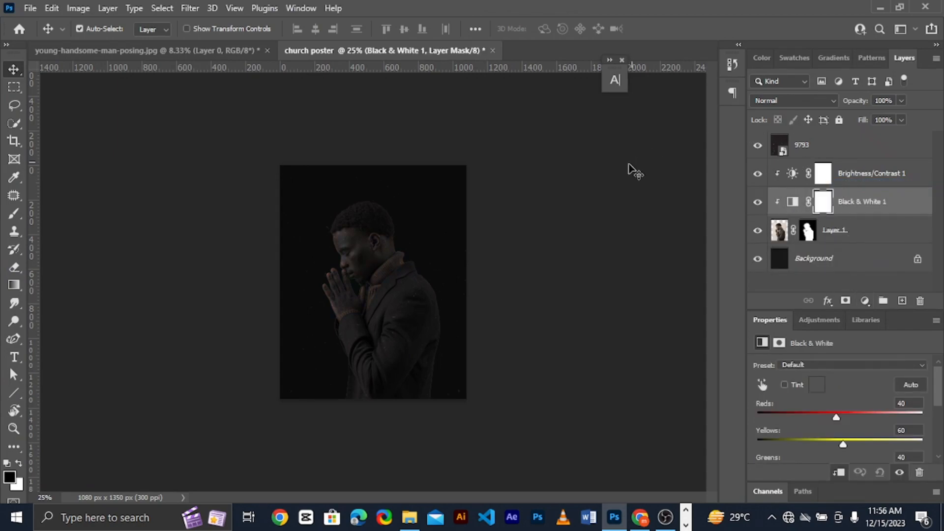
Lower the opacity of the Brightness/Contrast adjustment on the man to 30%
left_click(868, 175)
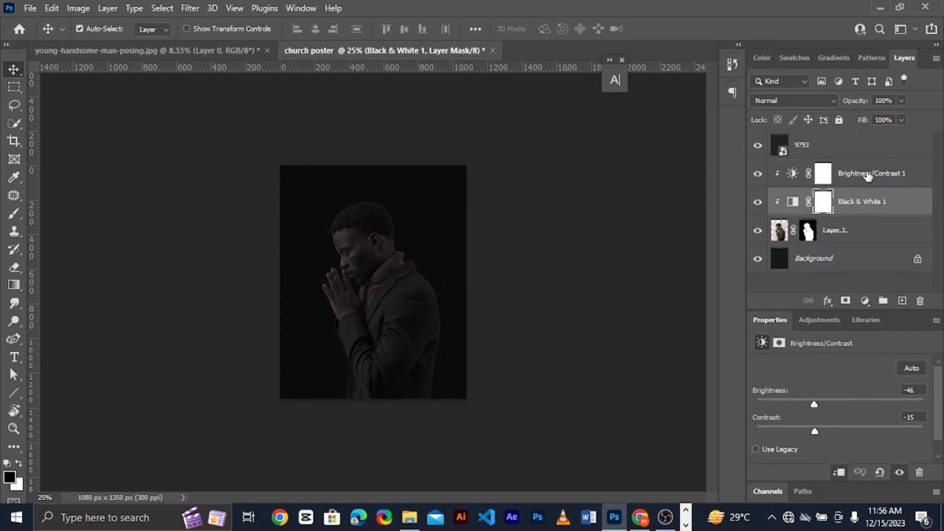
left_click_drag(856, 101, 799, 102)
key("ctrl+plus")
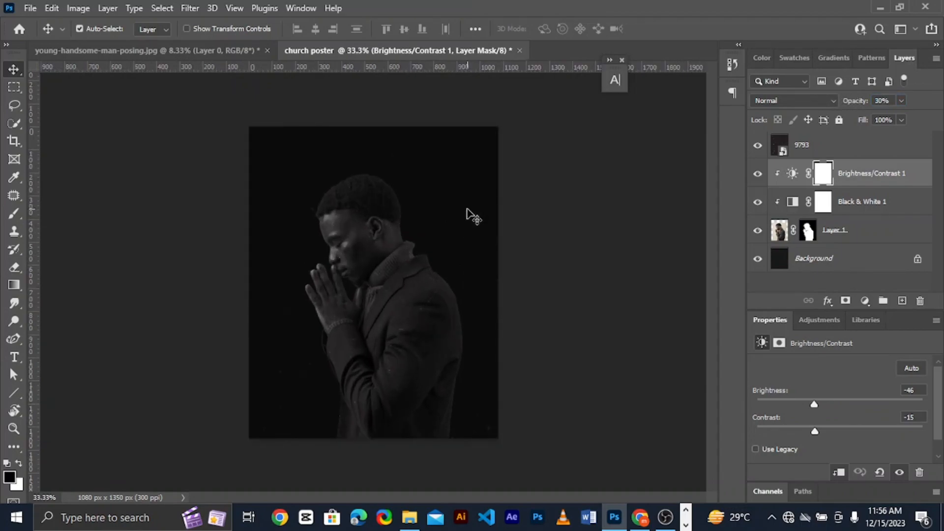
key("ctrl+plus")
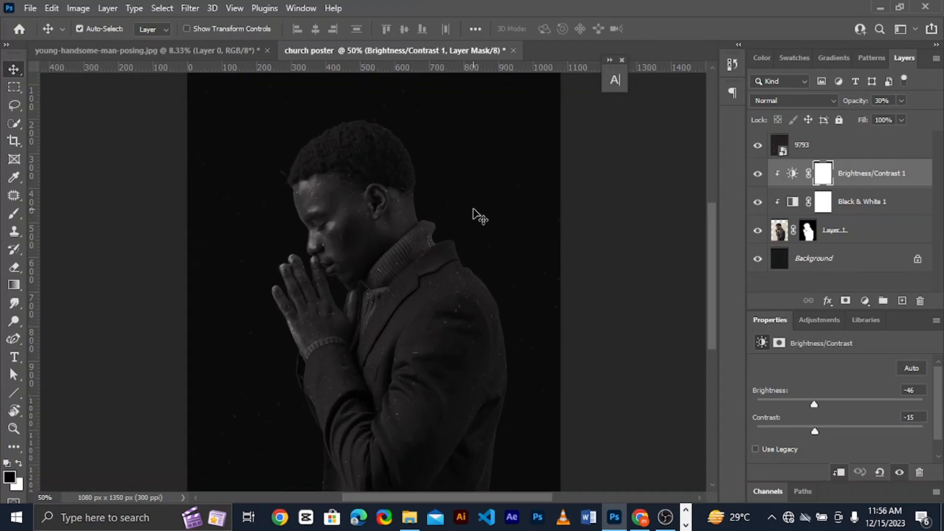
key("ctrl+minus")
left_click_drag(393, 278, 393, 284)
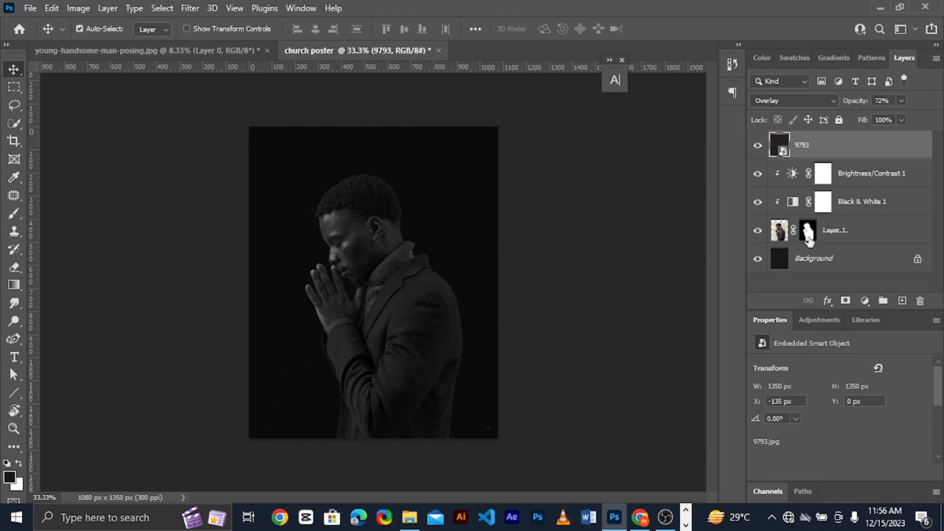
left_click(825, 242)
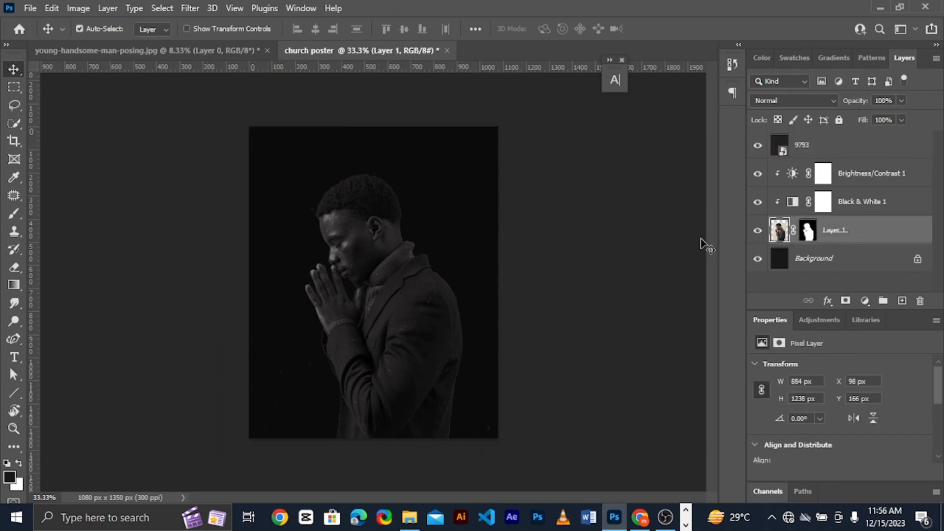
left_click_drag(389, 311, 392, 319)
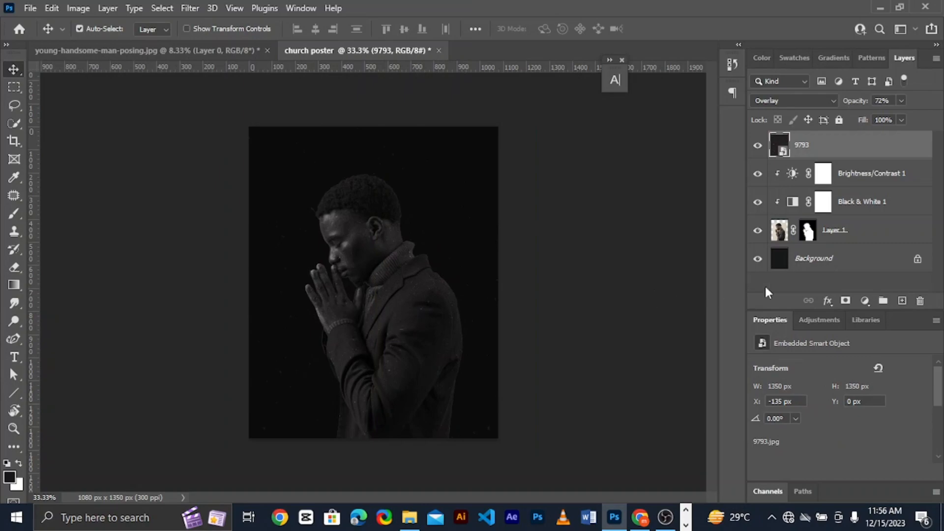
Nudge the man's layer straight down on the poster to leave more empty space above his head
left_click(865, 241)
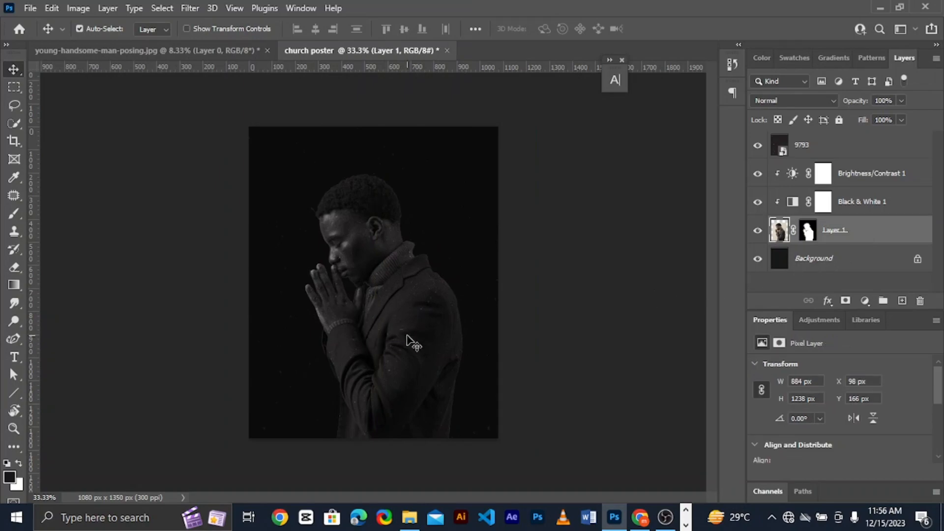
left_click_drag(406, 332, 409, 338)
key("Down")
key("Down")
key("Down")
key("Down")
key("Down")
key("Down")
key("Down")
key("Down")
key("Down")
key("Down")
key("Down")
key("Down")
key("Down")
key("Down")
key("Down")
key("Down")
key("Down")
key("Down")
key("Down")
key("Down")
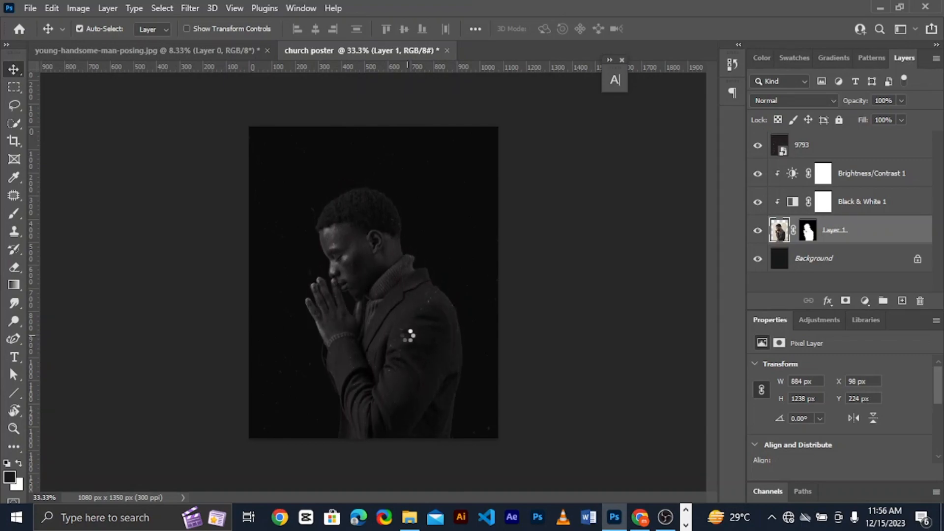
key("Down")
key("Down")
key("Down")
key("Down")
key("Down")
key("Down")
key("Down")
key("Down")
key("Down")
key("Down")
key("Down")
key("Down")
key("Down")
key("Down")
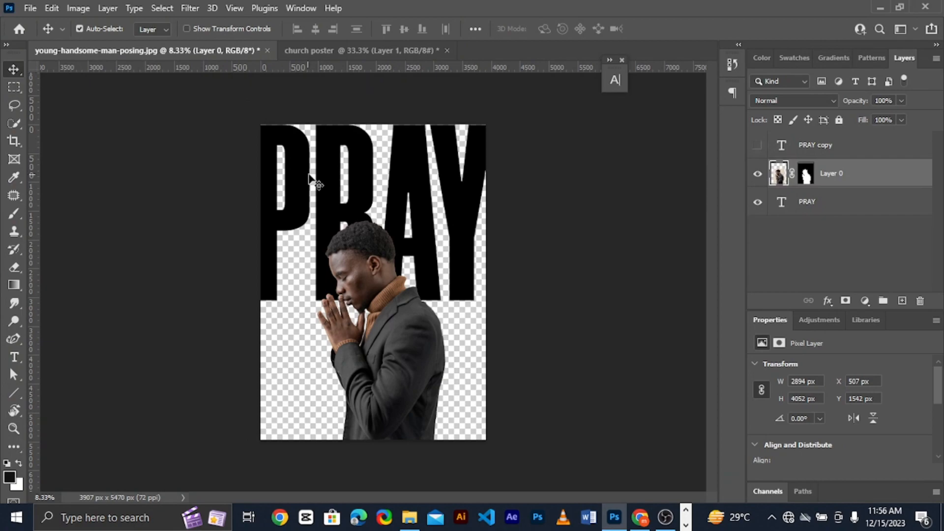
Copy the PRAY text from the young-handsome-man-posing document into the church poster and put it on top of all layers
left_click_drag(310, 178, 371, 246)
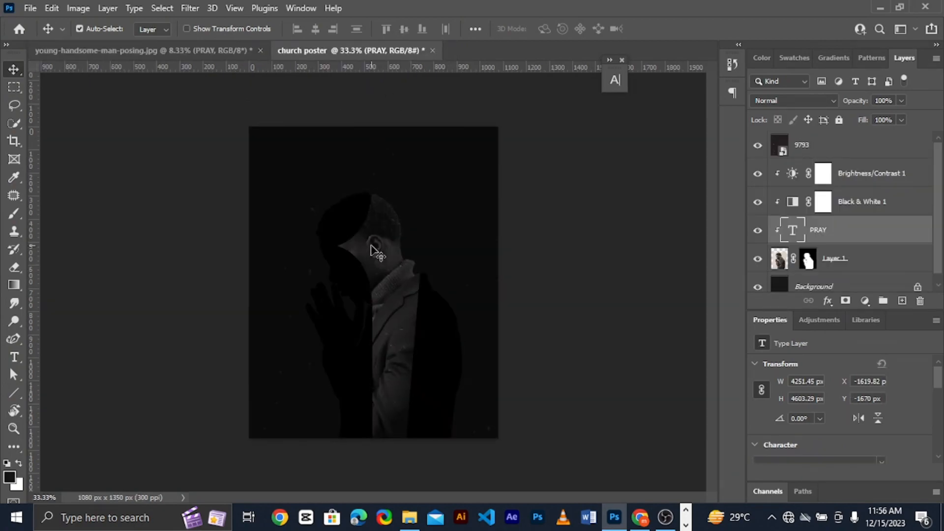
left_click_drag(828, 219, 835, 137)
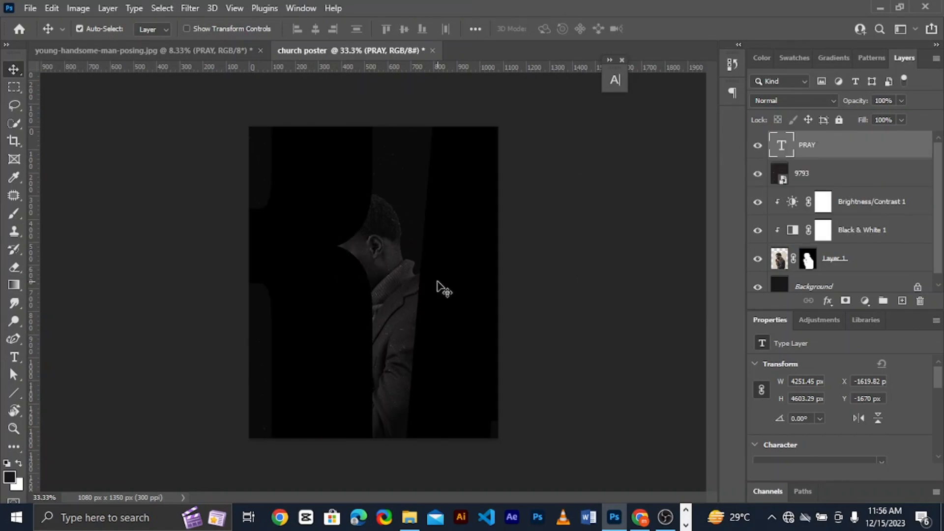
Scale the PRAY text down to about 23% and place it over the man's head against the poster's left edge
key("ctrl+t")
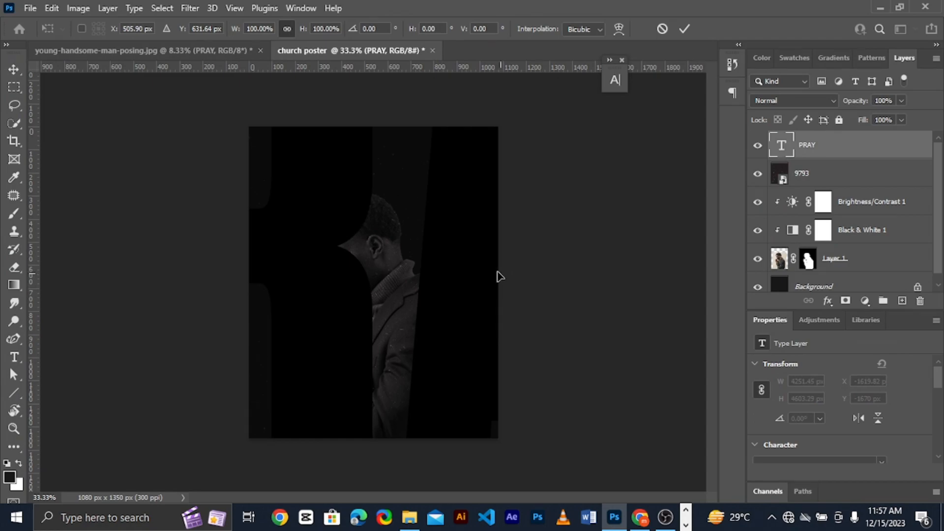
key("ctrl+minus")
key("ctrl+minus")
key("ctrl+minus")
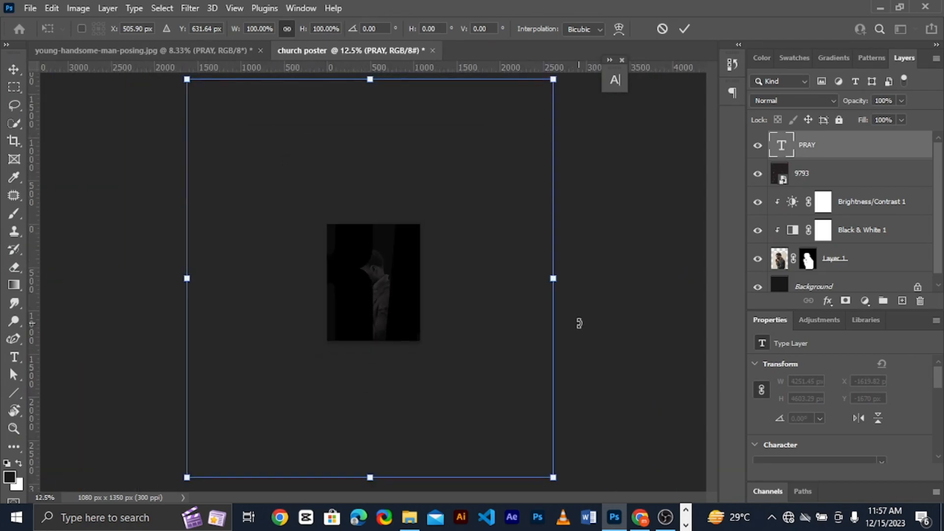
left_click_drag(560, 287, 350, 287)
left_click_drag(182, 276, 359, 242)
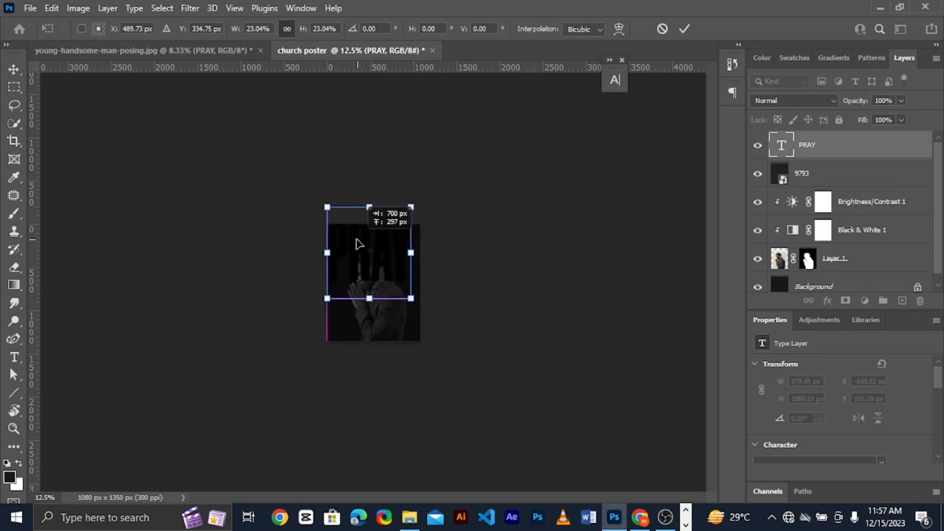
Move the PRAY text slightly down to Y -151.57 px and enlarge it to 25.83% so it spans the poster's width
key("ctrl+plus")
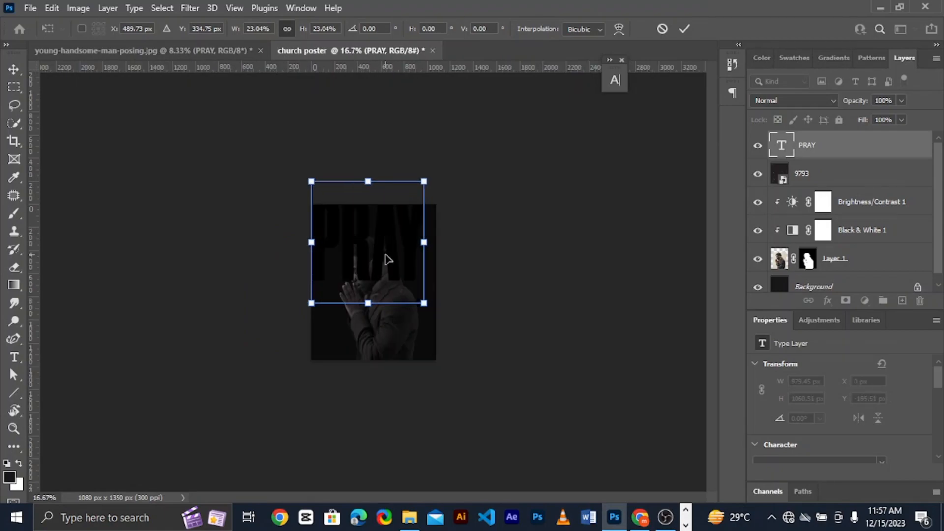
key("ctrl+plus")
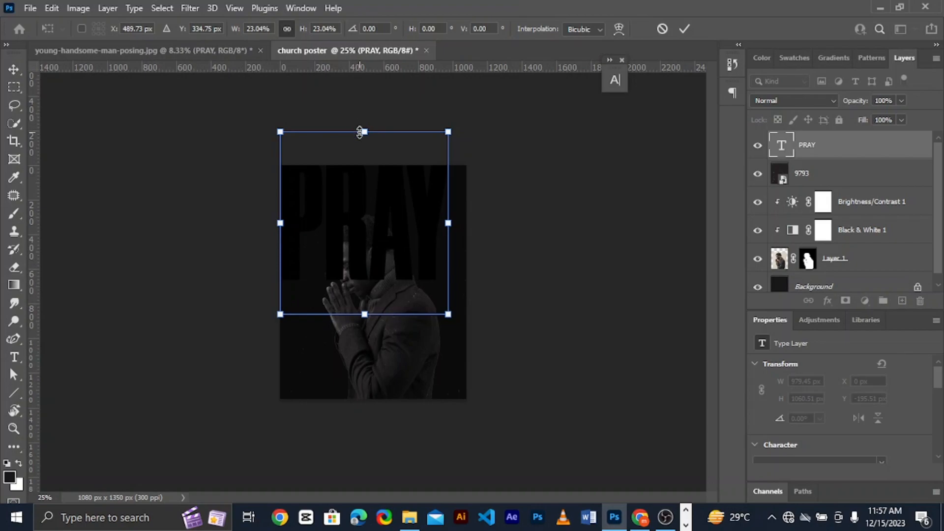
mouse_move(362, 194)
left_mouse_down()
mouse_move(364, 232)
mouse_move(360, 196)
left_mouse_up()
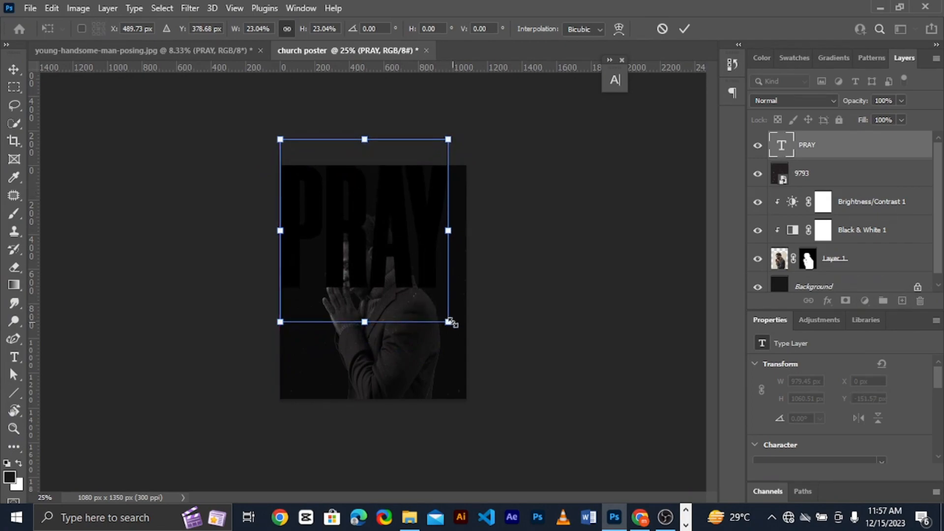
left_click_drag(448, 322, 473, 345)
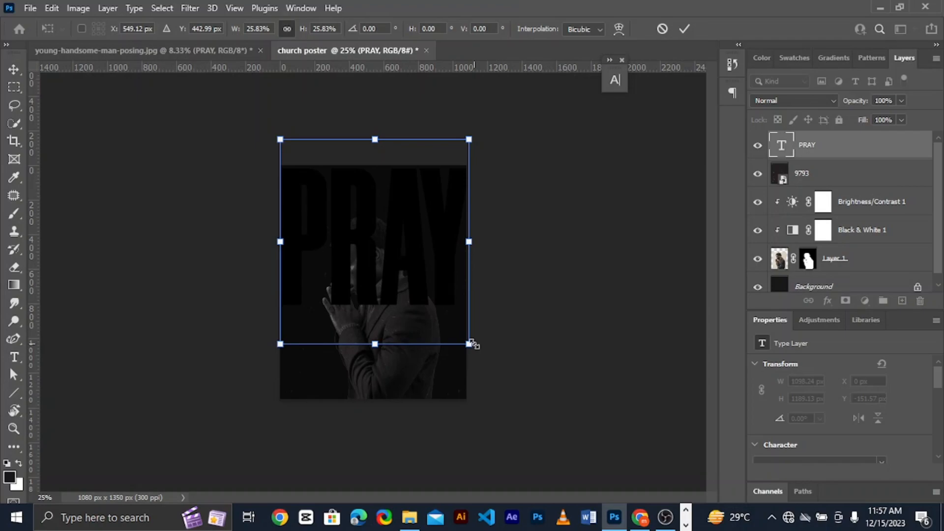
key("Return")
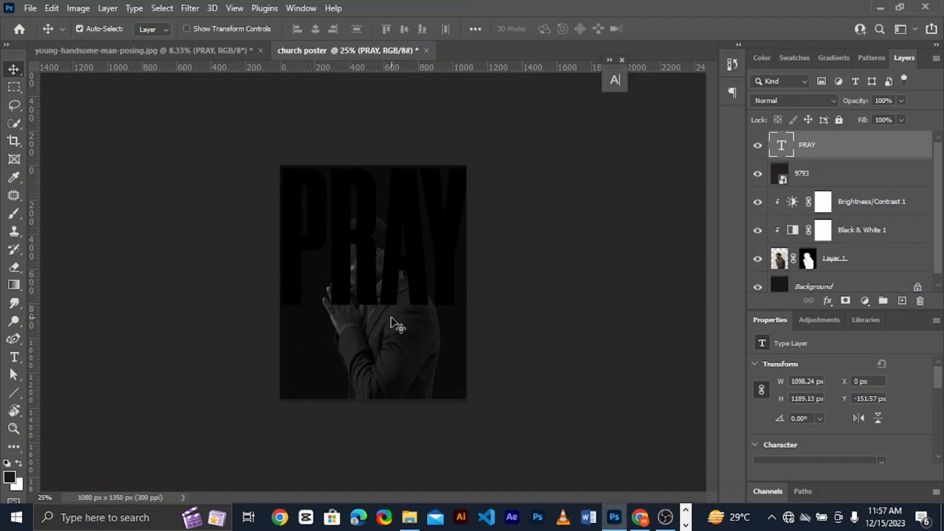
left_click(392, 320)
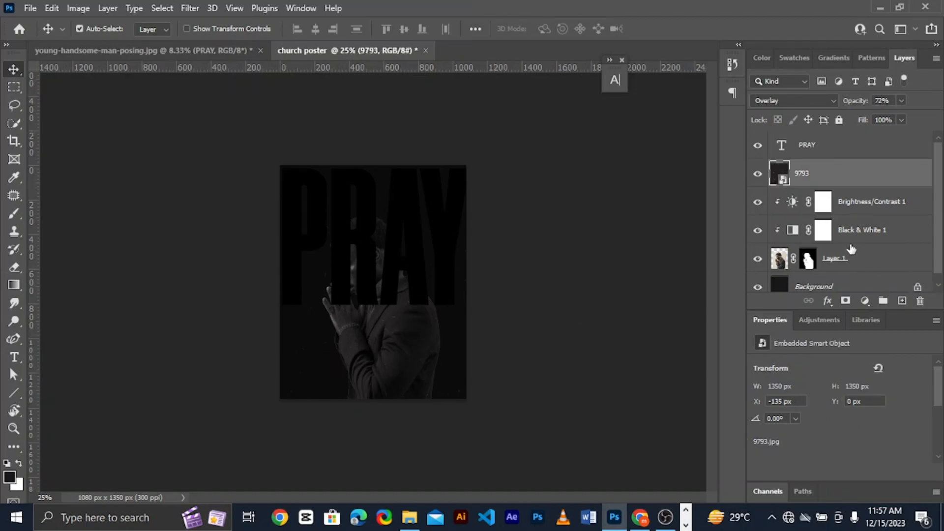
Group the man's layer with its Black & White and Brightness/Contrast adjustments, leaving out the 9793 texture, and name the group model
left_click(878, 260, "ctrl")
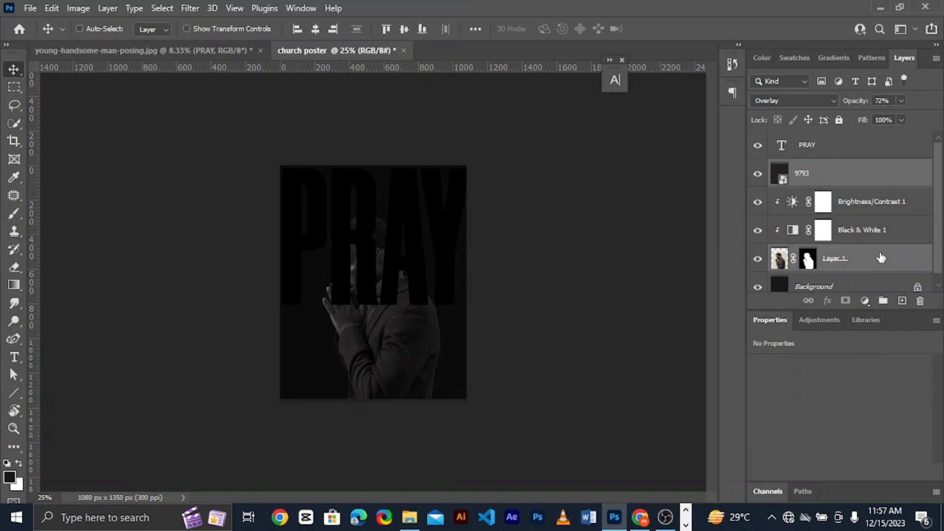
left_click(905, 235, "ctrl")
left_click(908, 203, "ctrl")
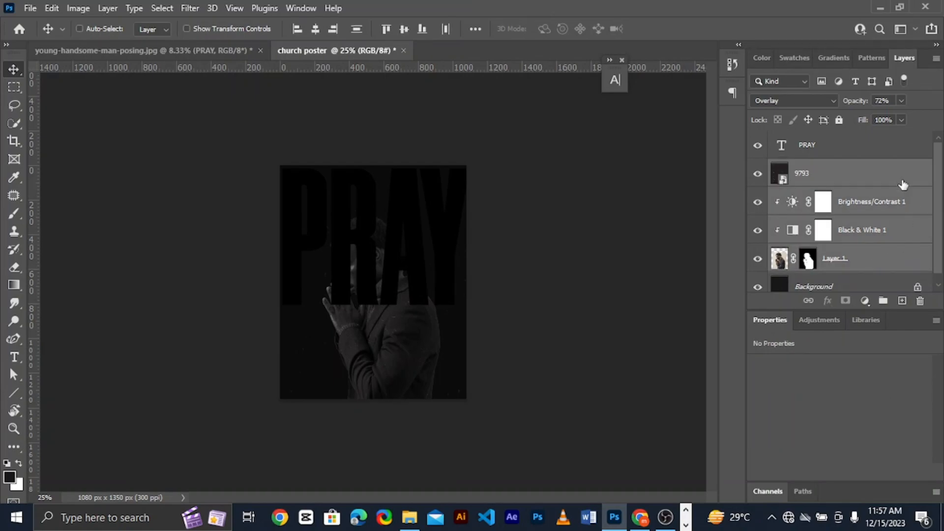
left_click(900, 178, "ctrl")
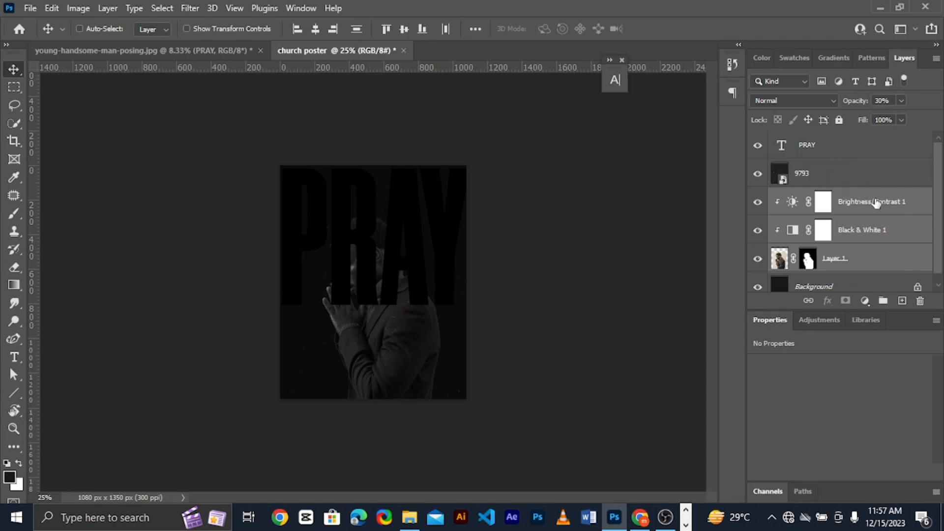
key("ctrl+g")
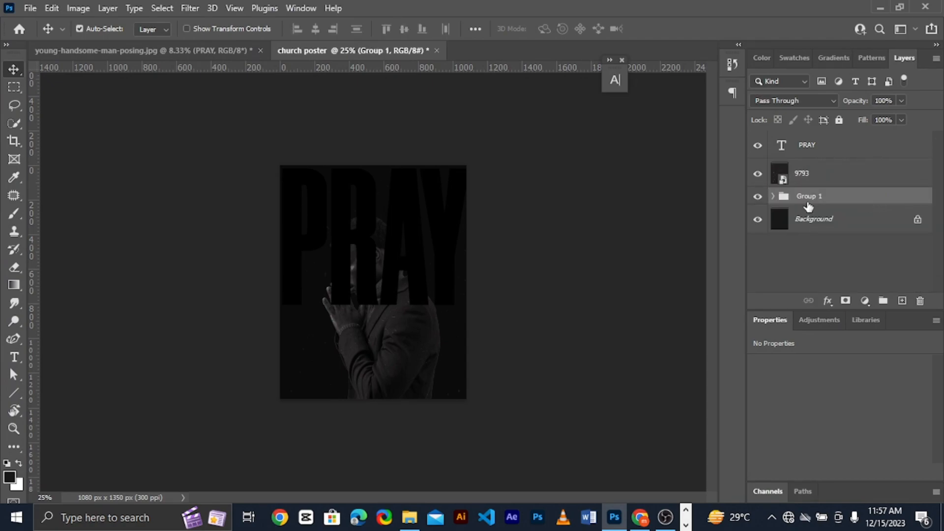
double_click(809, 196)
type("model")
key("Return")
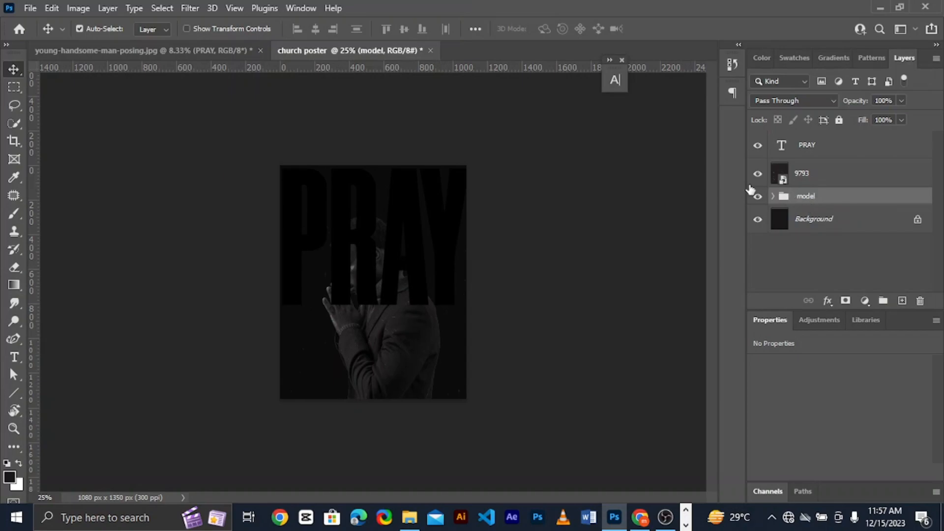
Restack the layers with the model group above the PRAY text and the 9793 texture on top, shifting the texture to Y 18 px
left_click_drag(817, 201, 817, 140)
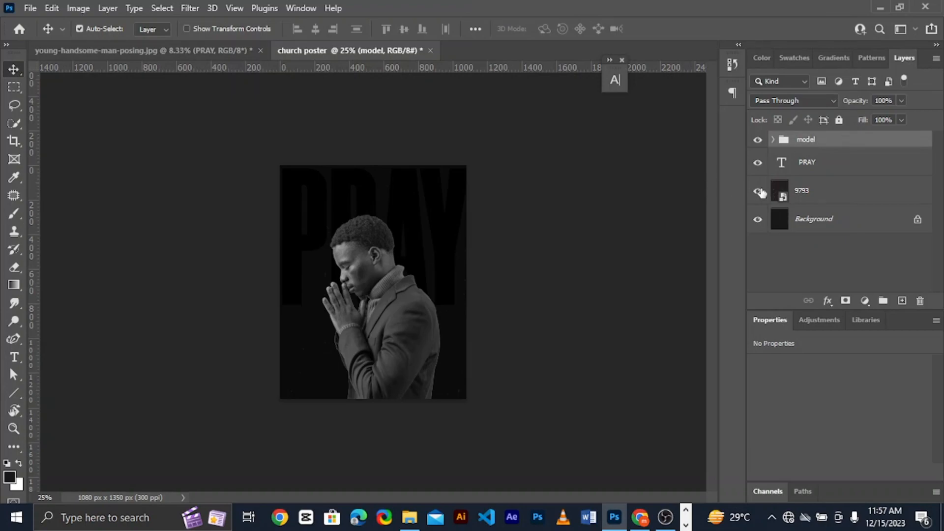
left_click_drag(807, 199, 825, 131)
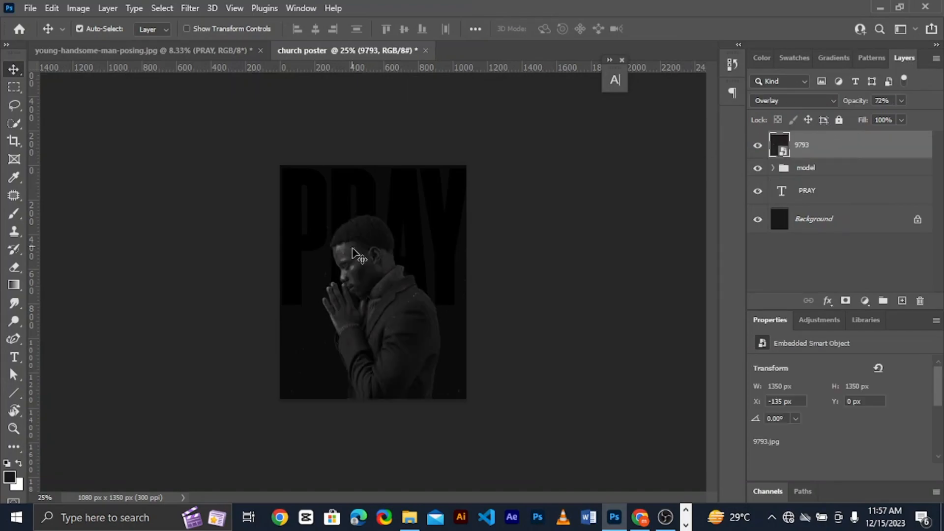
left_click_drag(367, 272, 368, 275)
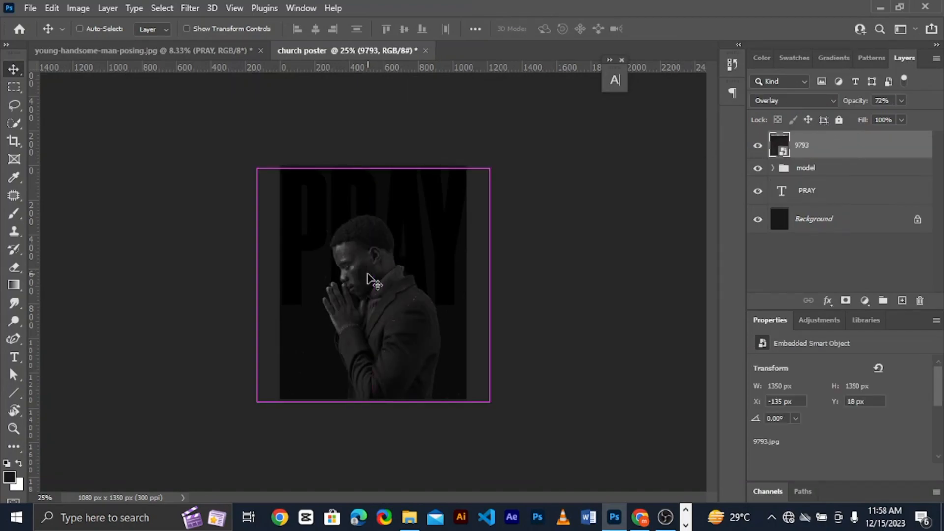
Reduce the 9793 texture layer's opacity to 62% and lock the layer completely
key("z")
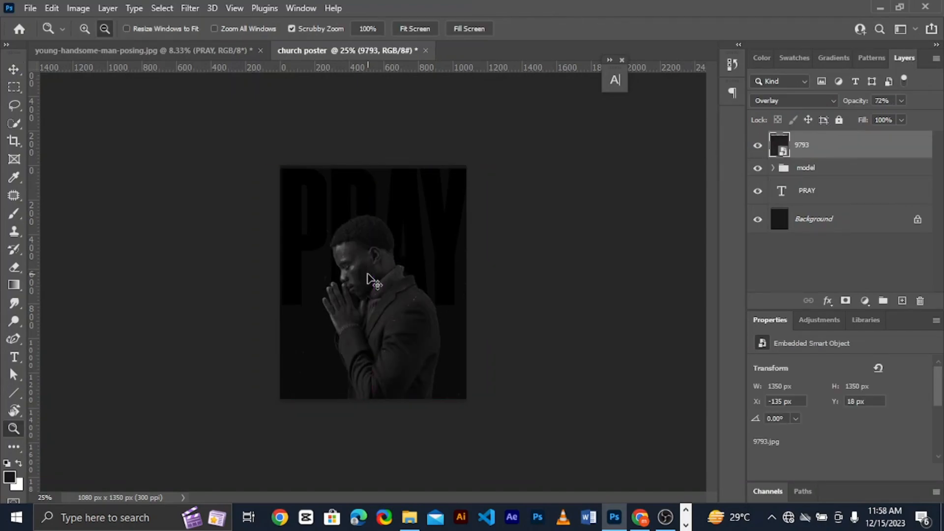
left_click(839, 120)
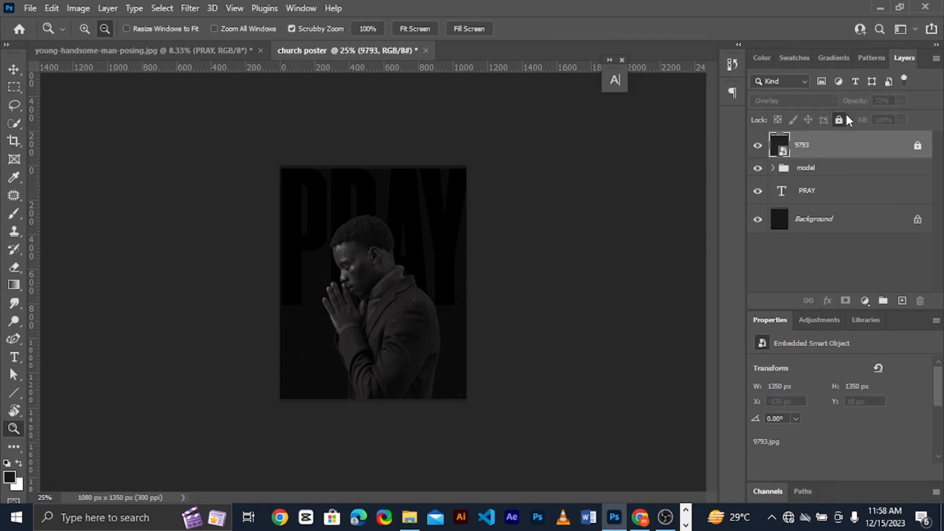
left_click(840, 120)
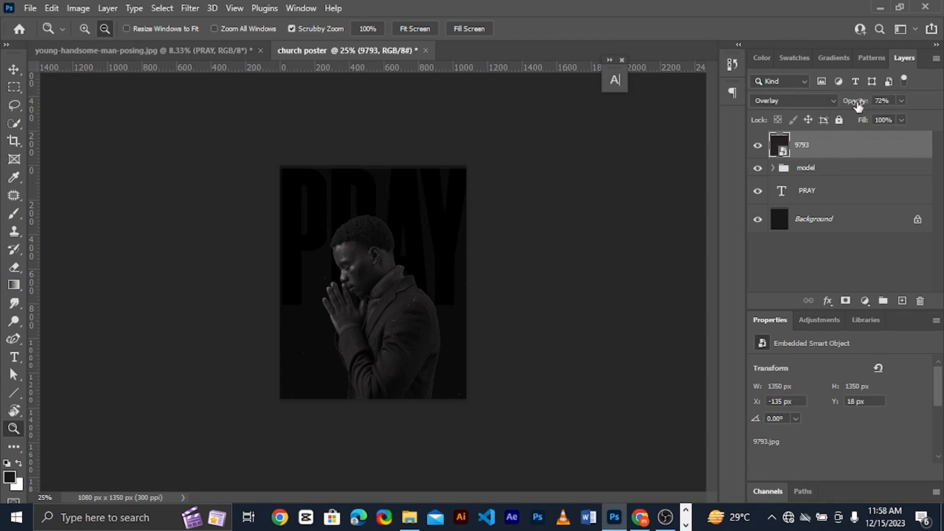
left_click_drag(855, 104, 849, 106)
left_click(839, 121)
Move the model group straight down to a reference point of Y 996.71 px so the man covers less of the PRAY headline
left_click(393, 255)
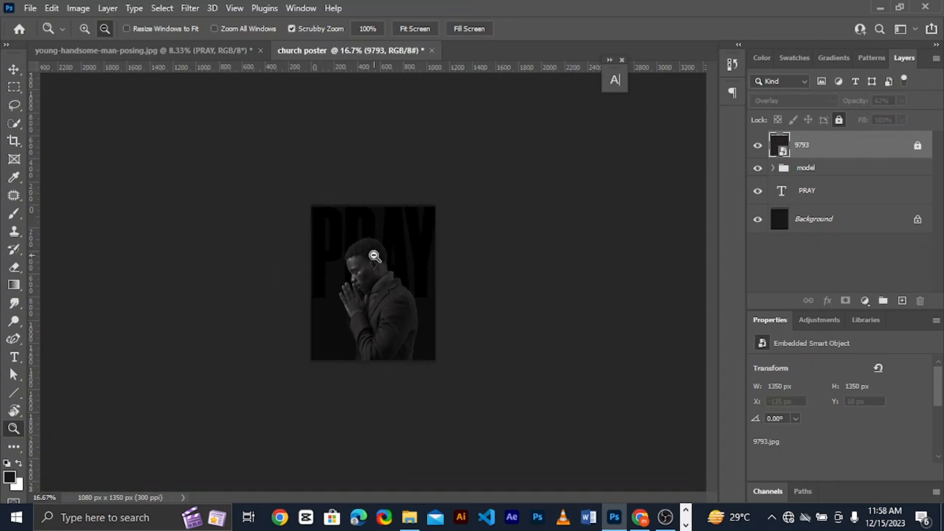
left_click(375, 257)
key("v")
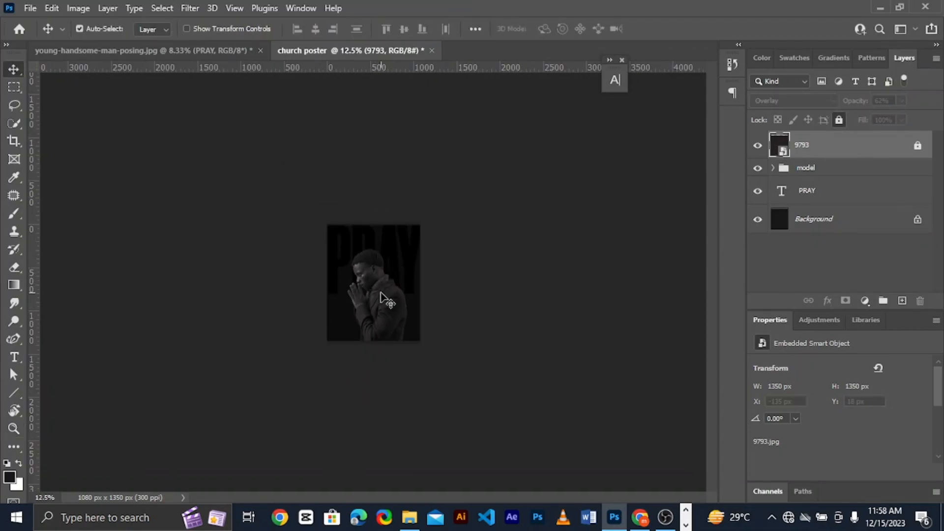
scroll(380, 296, "up", 1)
scroll(380, 295, "up", 1)
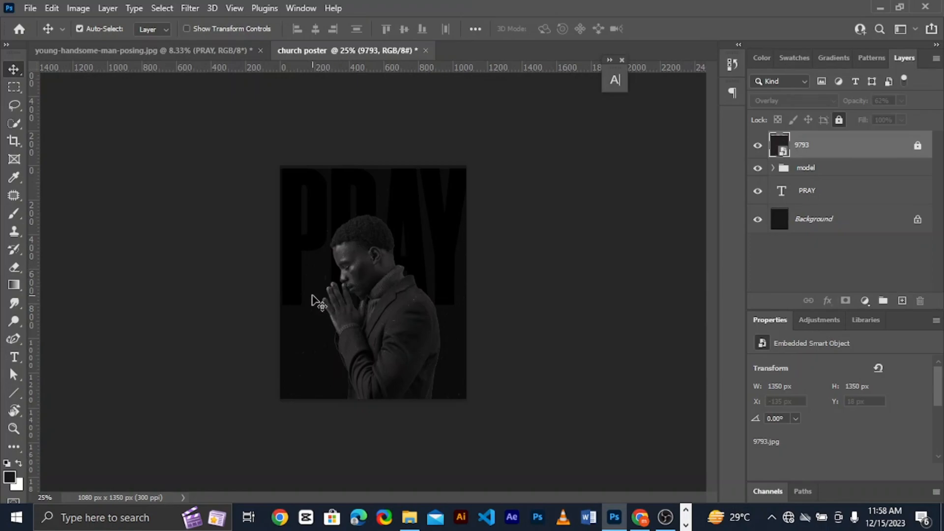
scroll(311, 295, "up", 1)
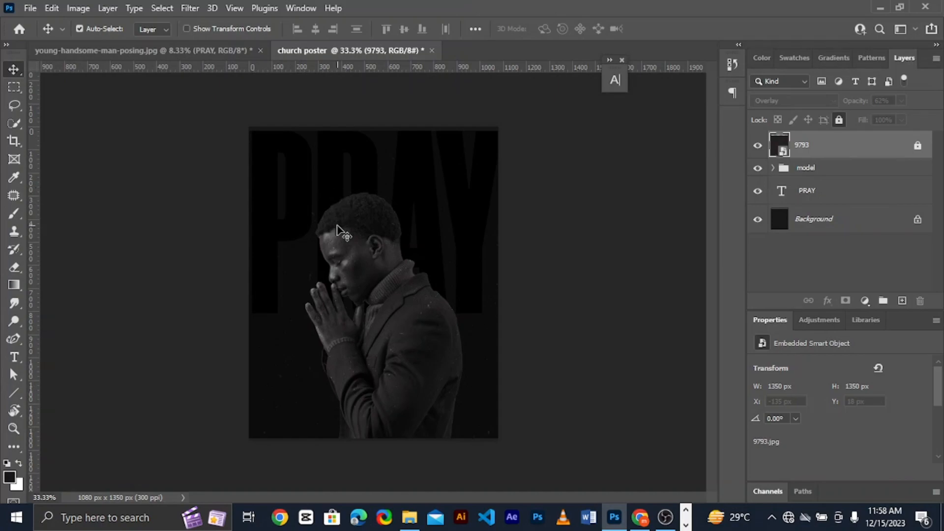
left_click(828, 168)
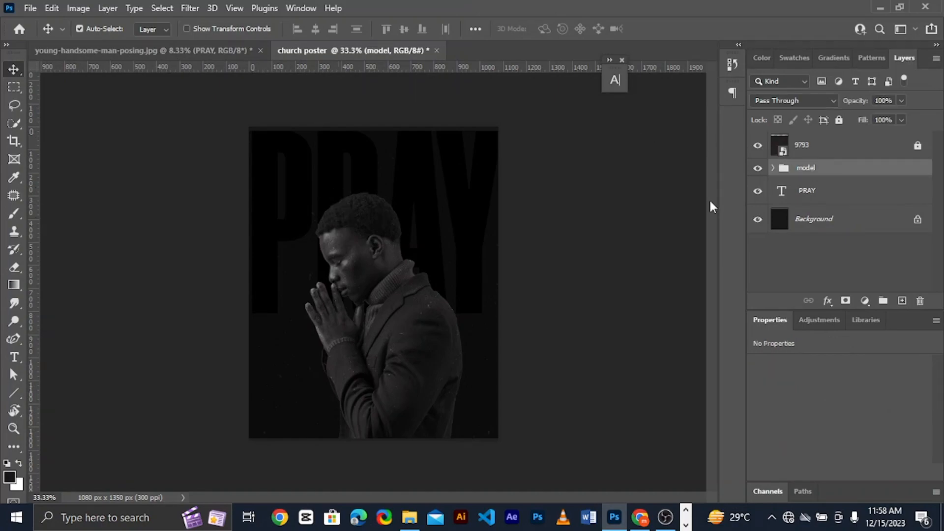
key("ctrl+t")
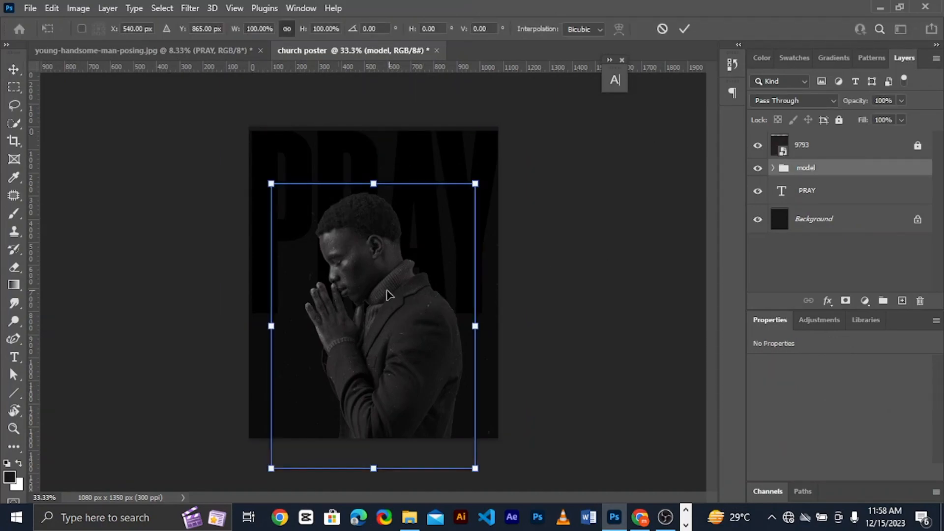
left_click_drag(386, 292, 387, 321)
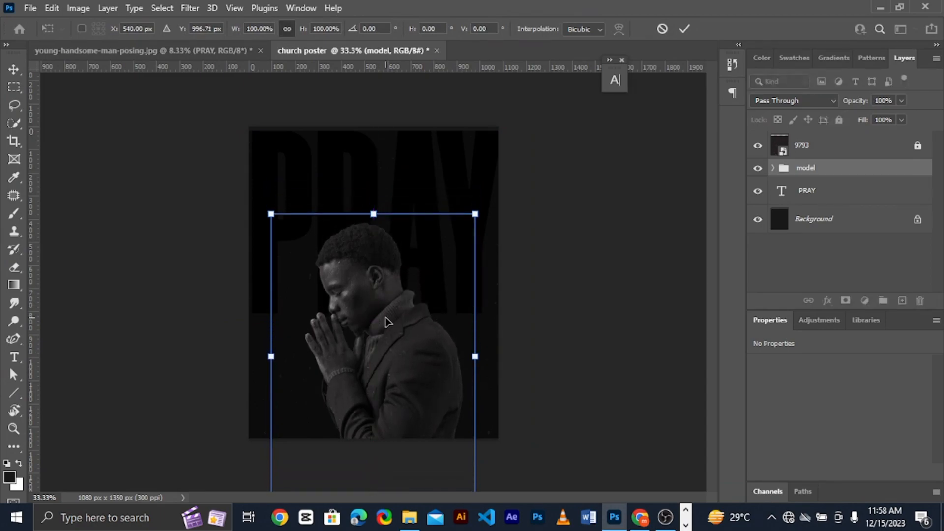
key("Return")
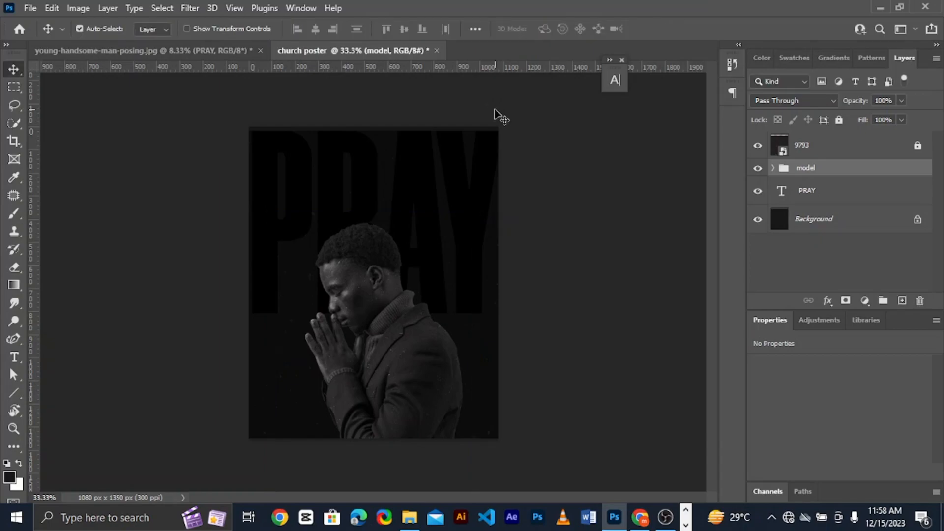
Move the PRAY text up to Y -186.57 px against the poster's upper edge, and relock the 9793 texture at Y 3 px
left_click(413, 188)
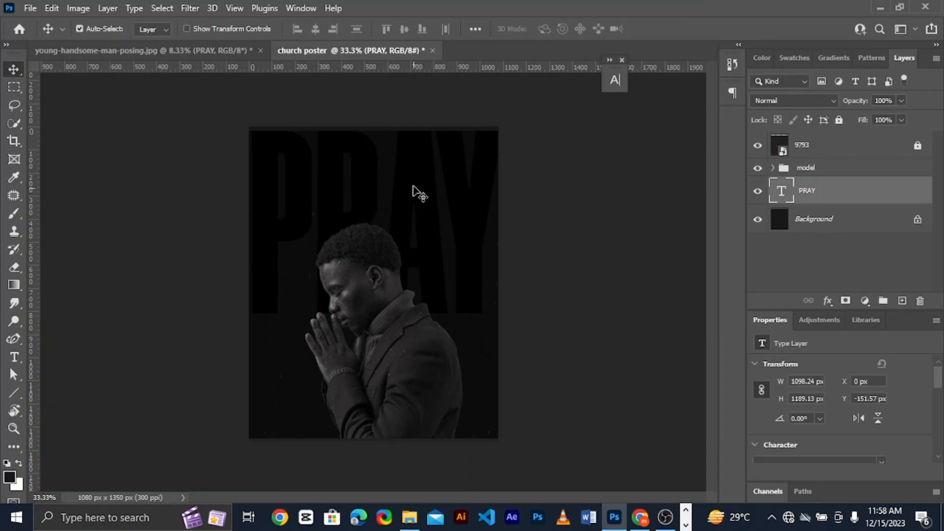
left_click_drag(413, 186, 414, 183)
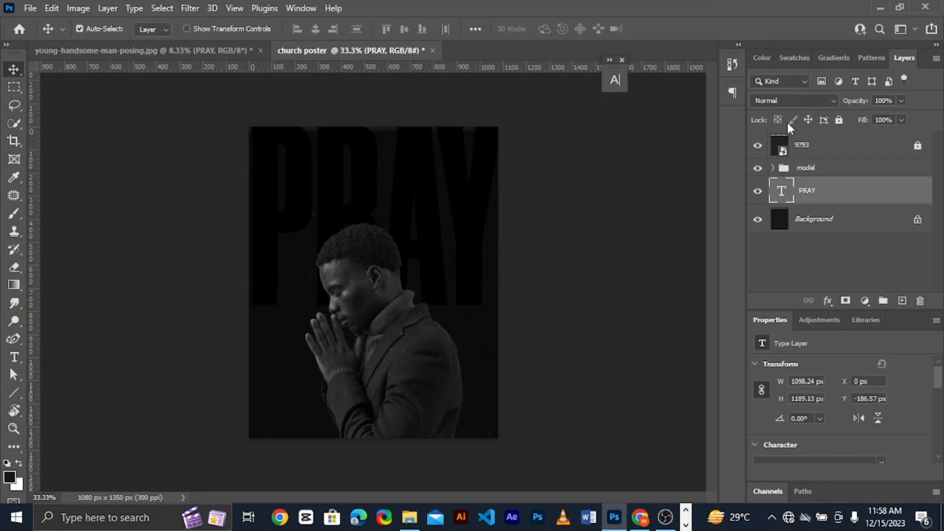
left_click(860, 150)
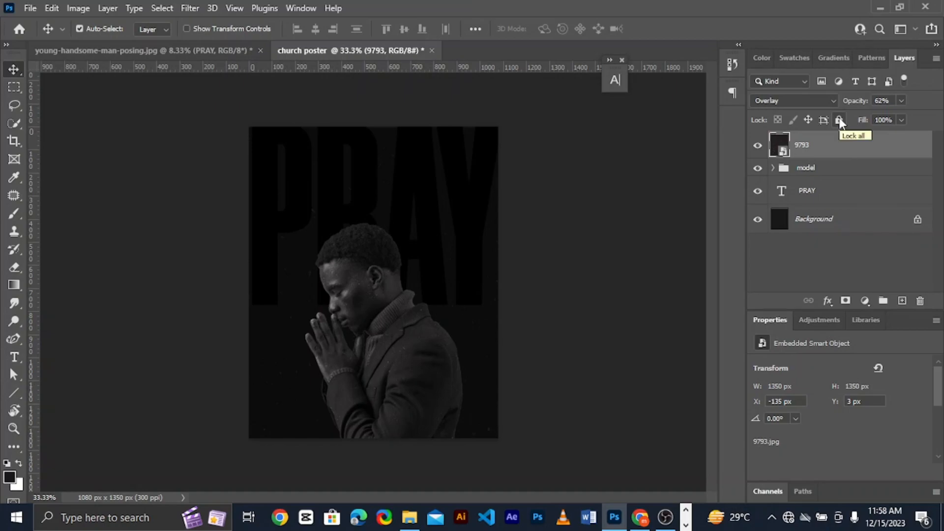
left_click(839, 119)
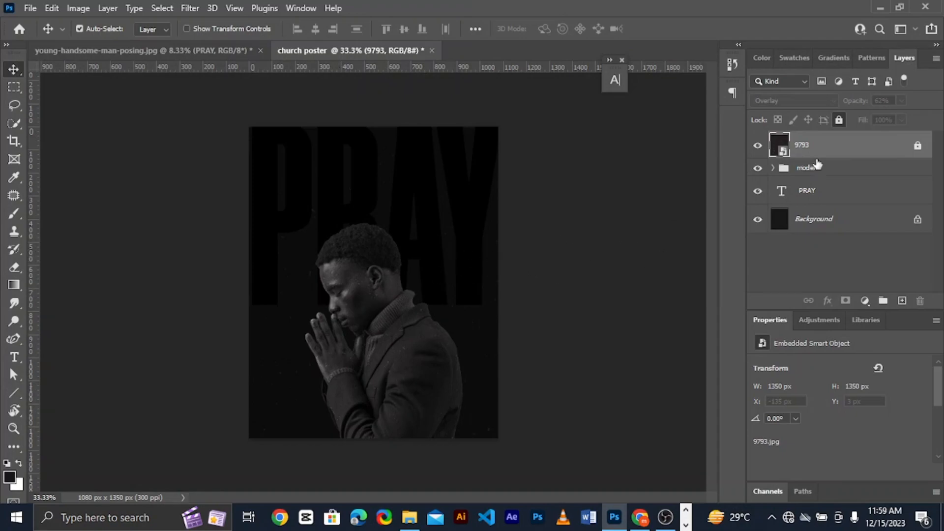
Select the PRAY text layer and hide the model group and the 9793 texture
left_click(775, 180)
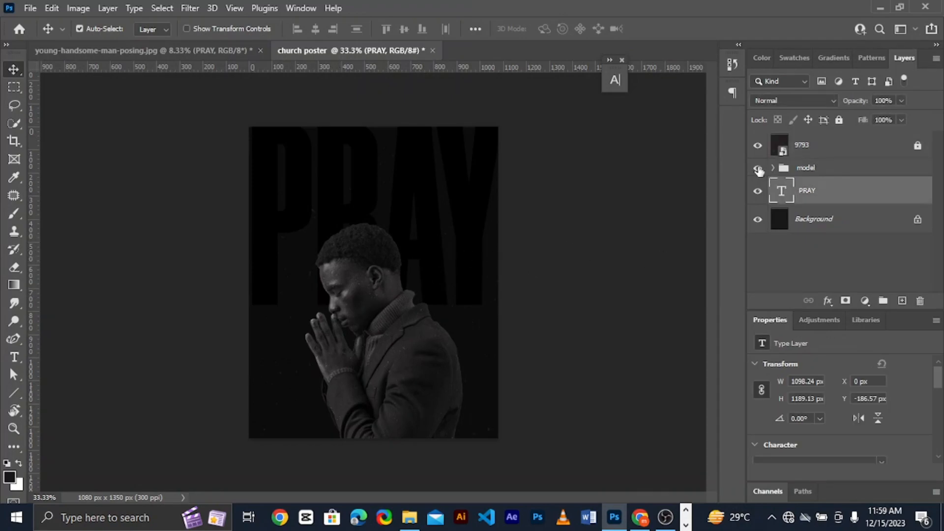
left_click(757, 168)
left_click(757, 146)
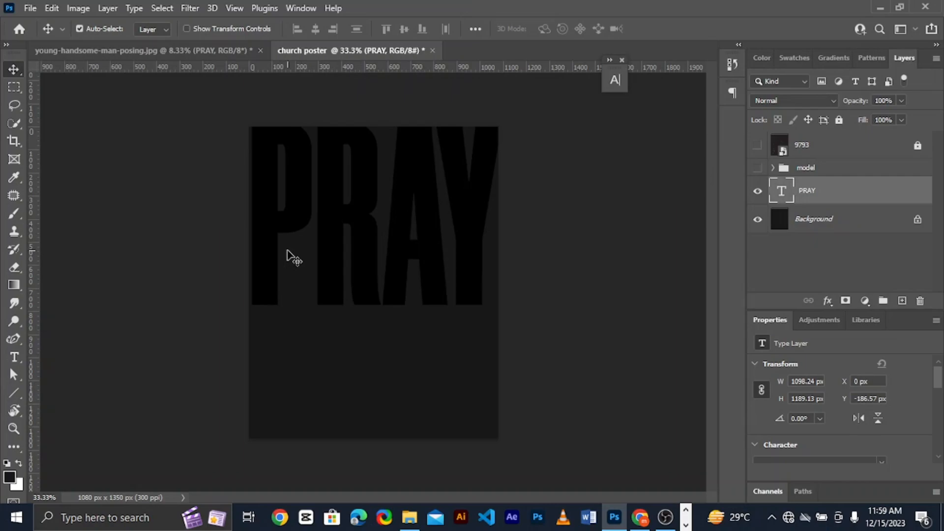
Place the white-cloud-blue-sky image directly above the PRAY layer, aligned to the poster's upper edge and scaled to 15.45% to cover the letters
key("alt+Tab")
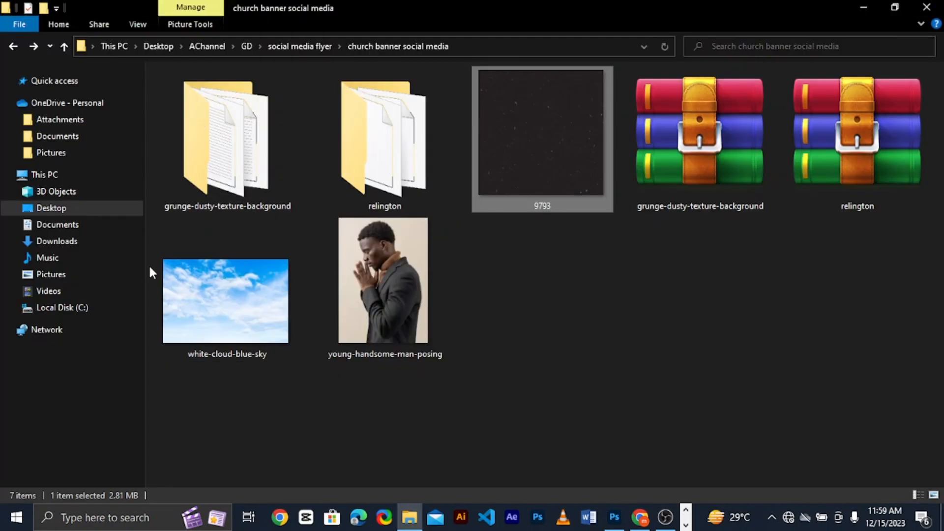
left_click_drag(194, 278, 398, 278)
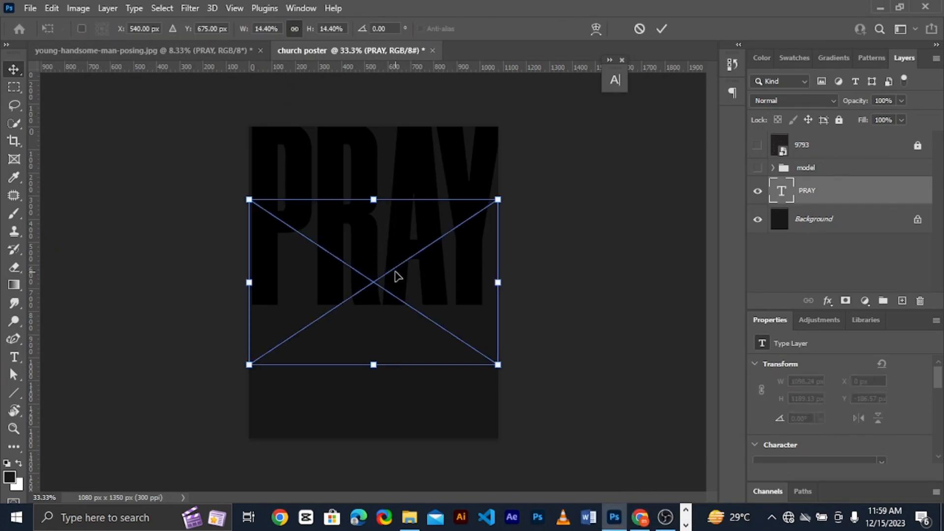
left_click_drag(392, 266, 390, 195)
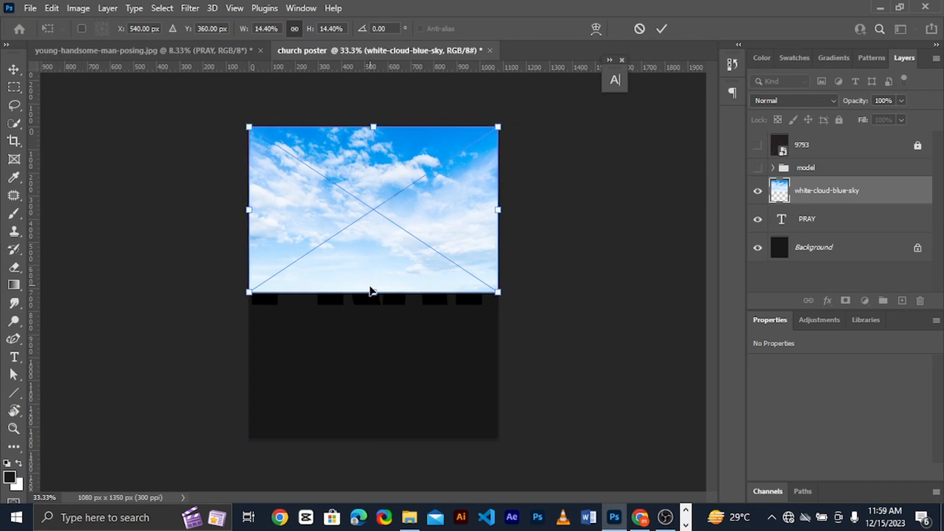
left_click_drag(370, 291, 371, 301)
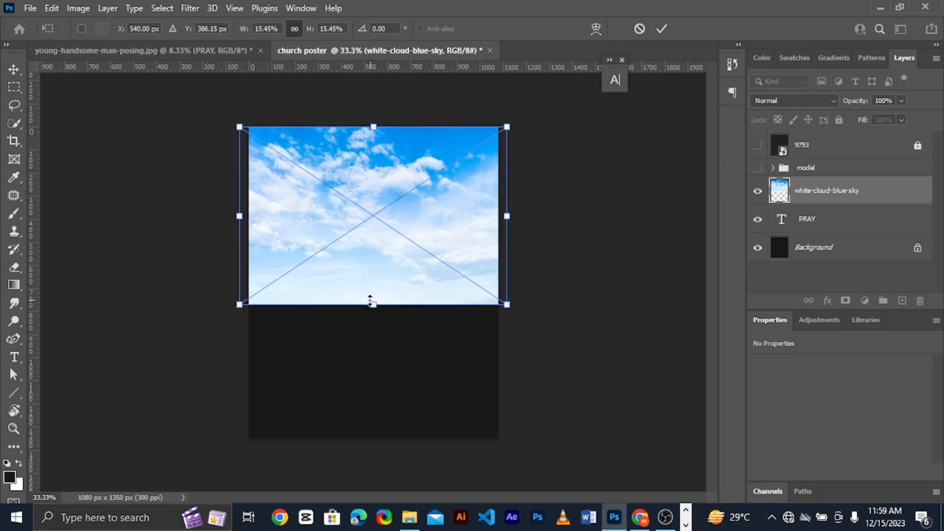
key("Return")
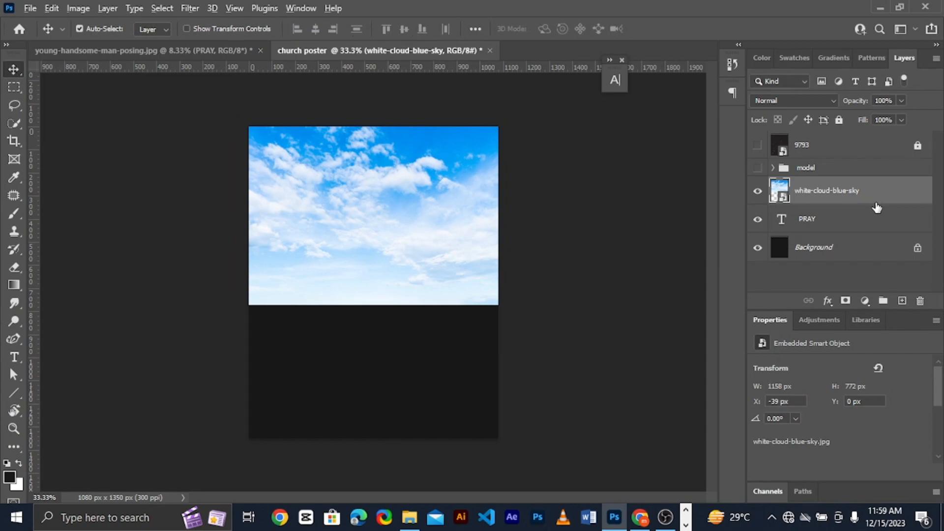
Clip the sky image to the PRAY text and show the 9793 texture and the model group again
left_click_drag(877, 208, 875, 202)
left_click(875, 202, "alt")
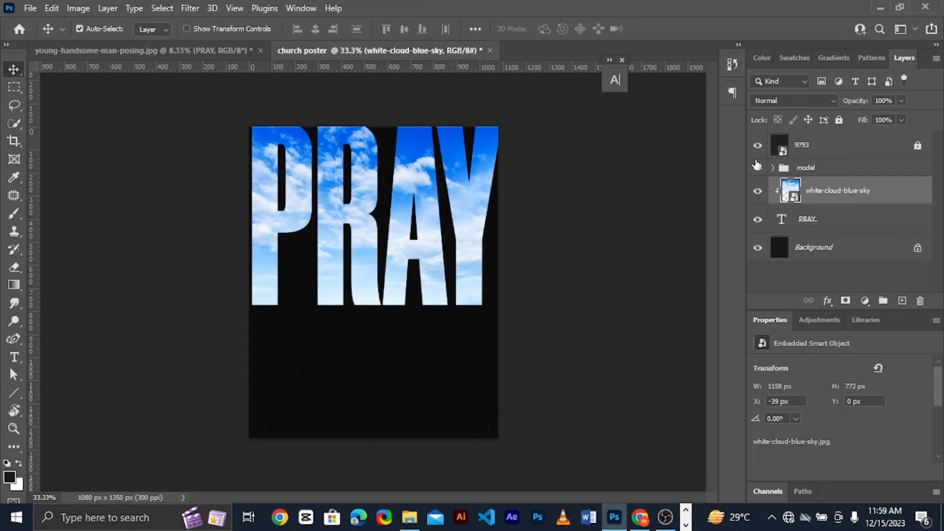
left_click(757, 166)
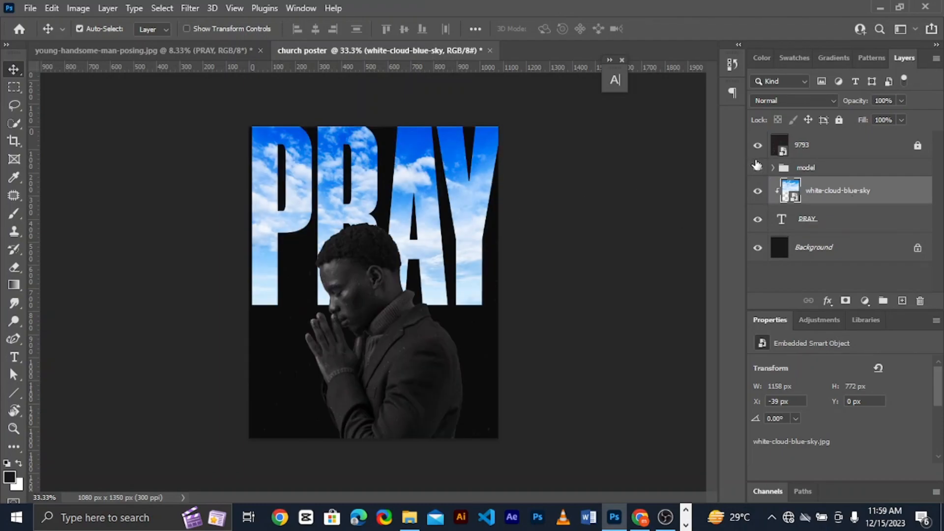
Convert the model group to a smart object and shift the praying man left to X 215 px
left_click(391, 294)
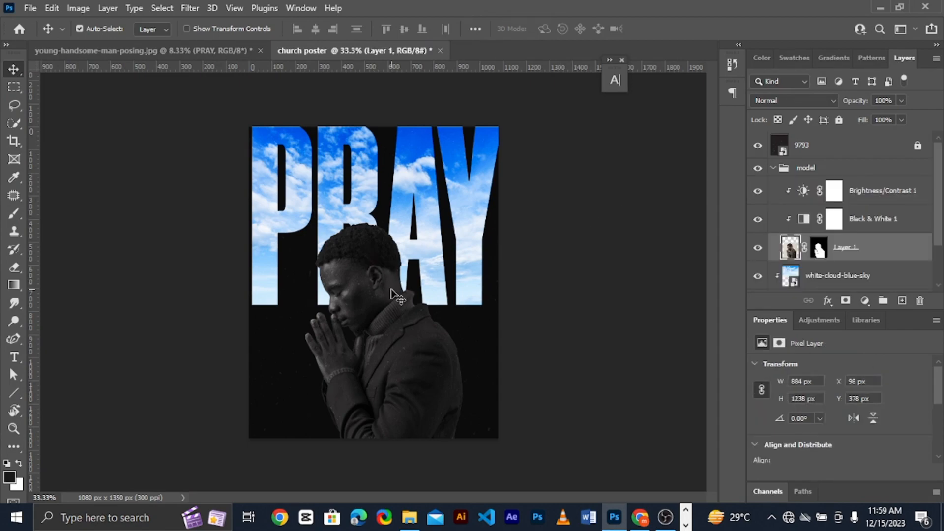
left_click(779, 172)
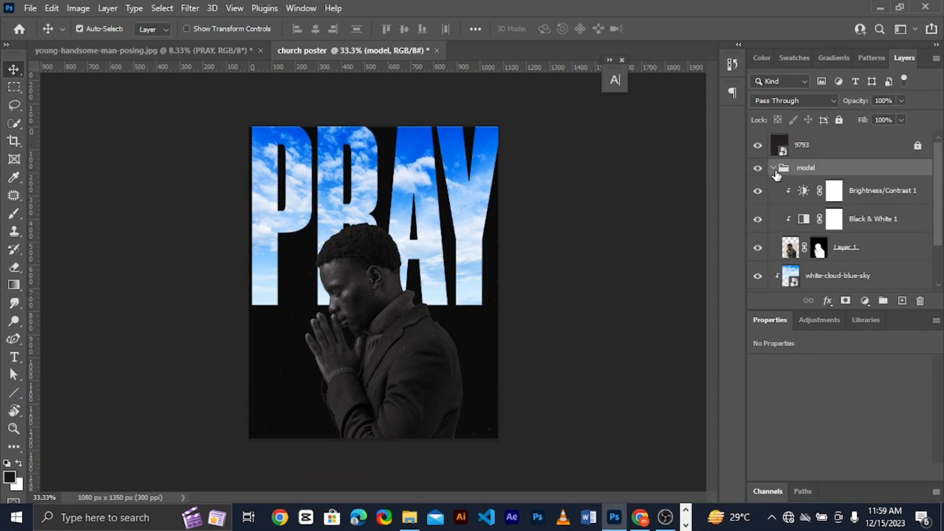
left_click(175, 2)
mouse_move(195, 7)
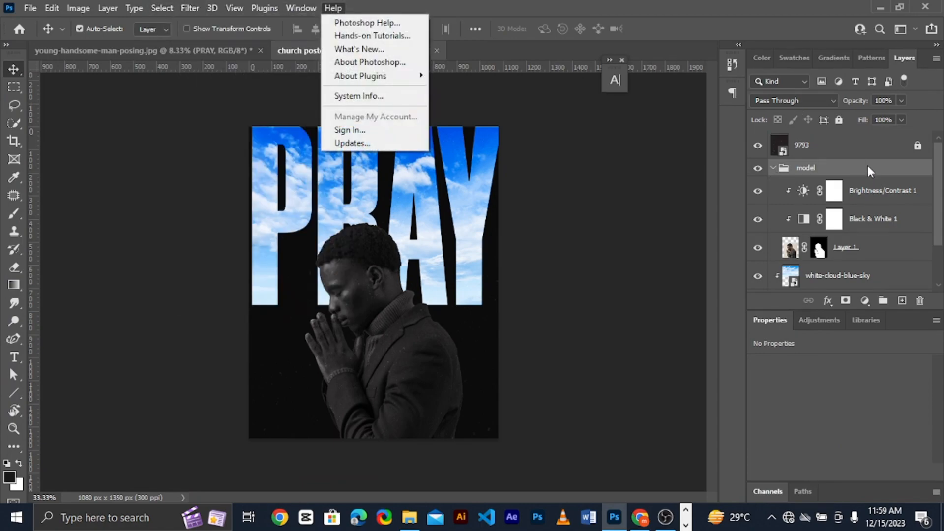
right_click(868, 166)
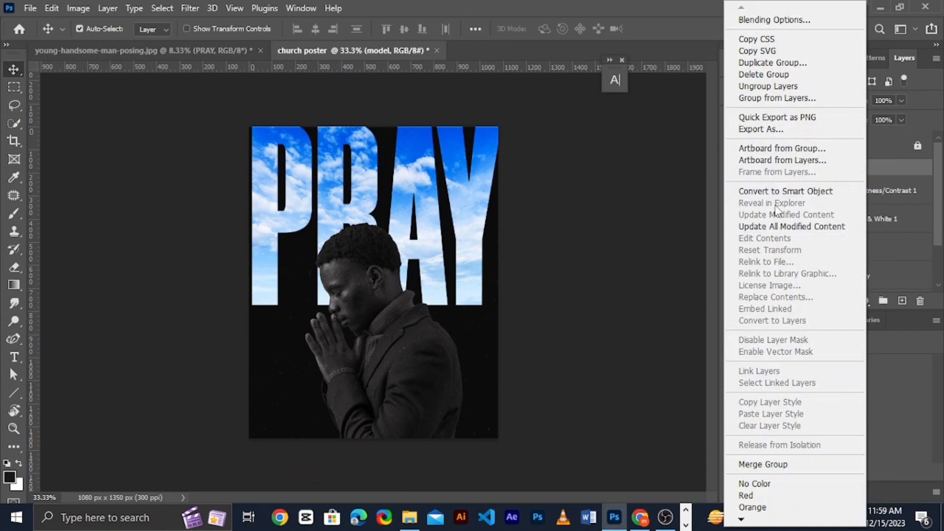
left_click(781, 192)
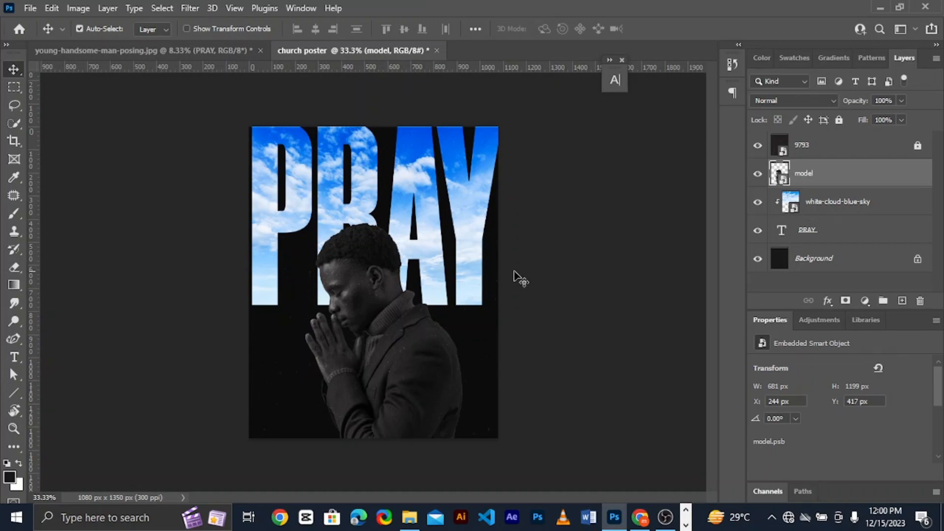
mouse_move(395, 319)
left_mouse_down()
mouse_move(396, 300)
mouse_move(392, 319)
left_mouse_up()
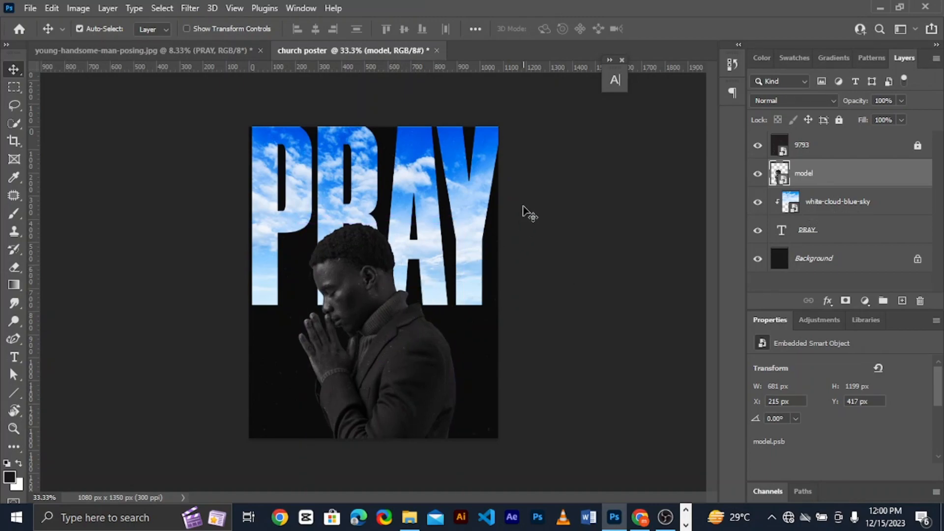
Enable an Outer Glow layer style on the PRAY text layer, keeping the whole headline in view
left_click(479, 214)
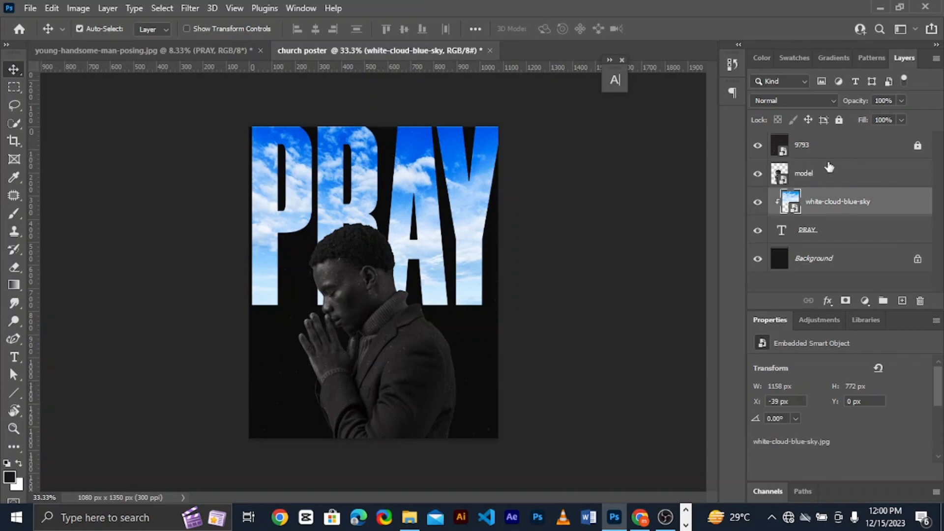
left_click(821, 147)
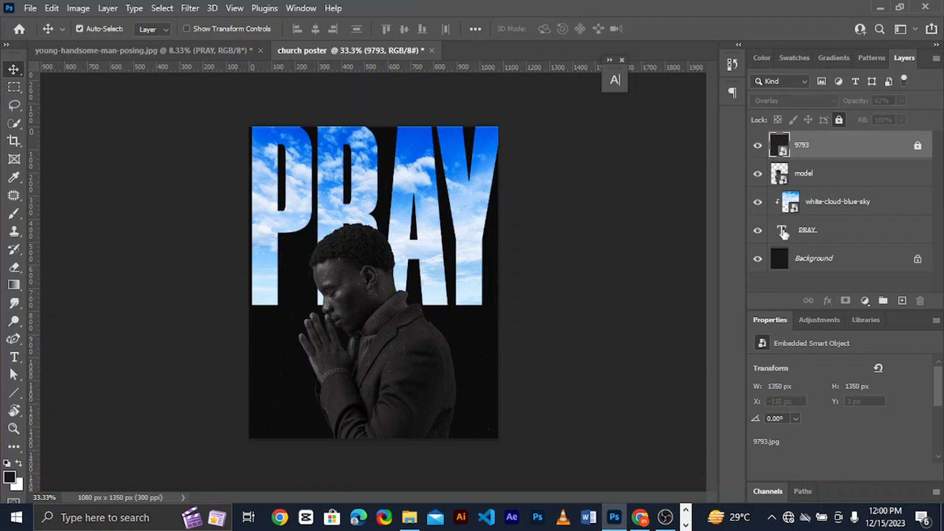
left_click(860, 227)
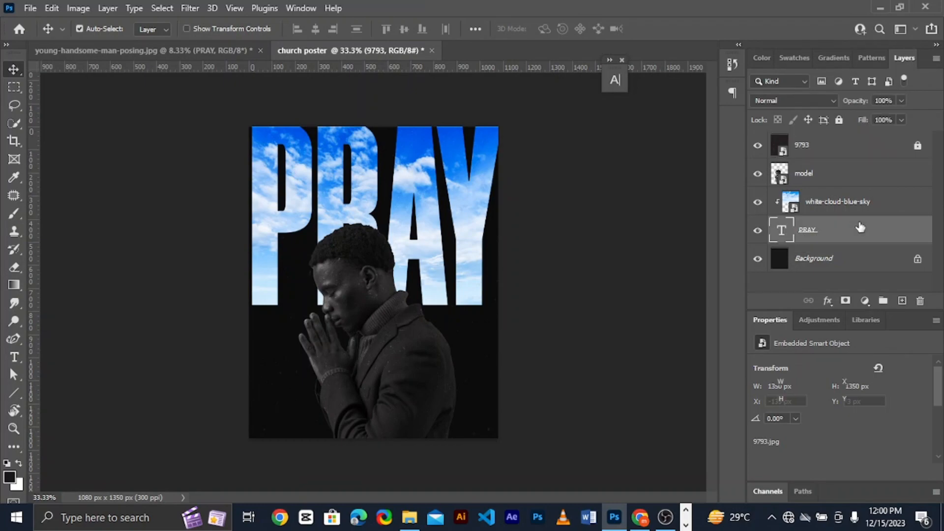
double_click(860, 227)
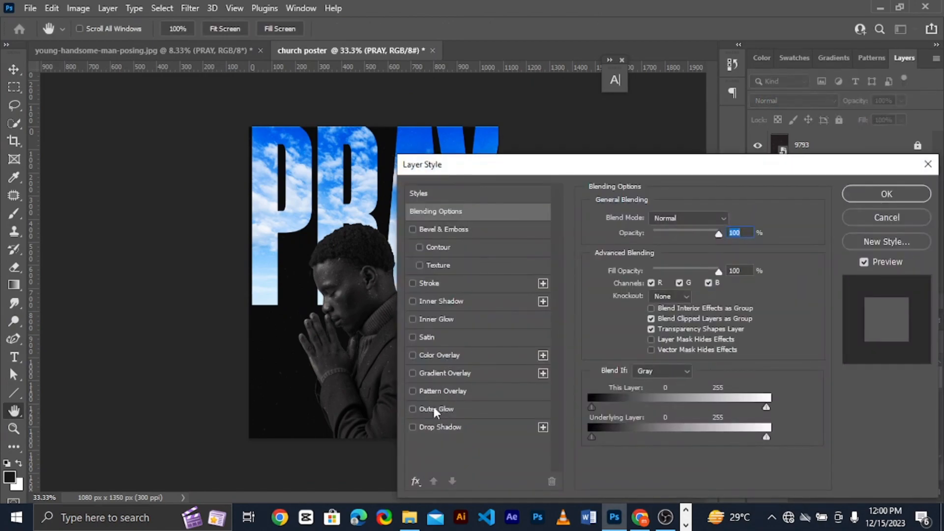
left_click(422, 409)
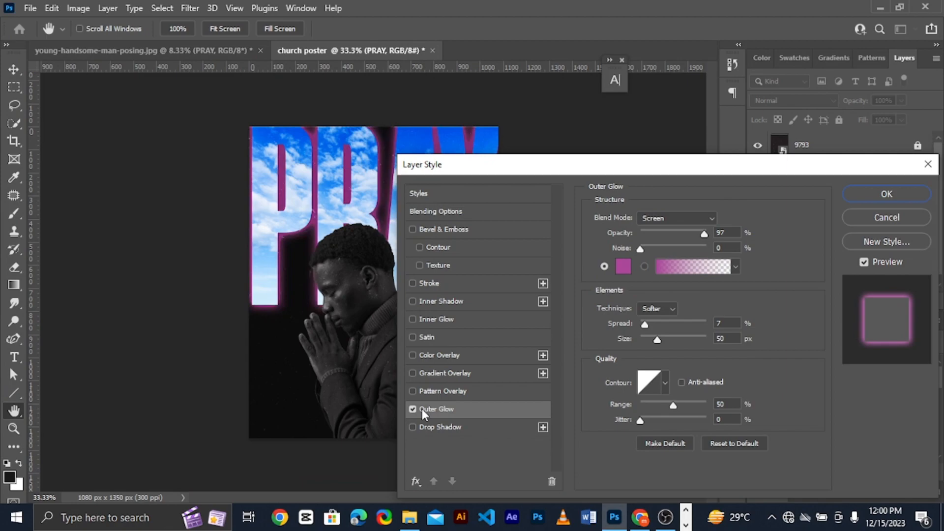
left_click_drag(491, 169, 611, 65)
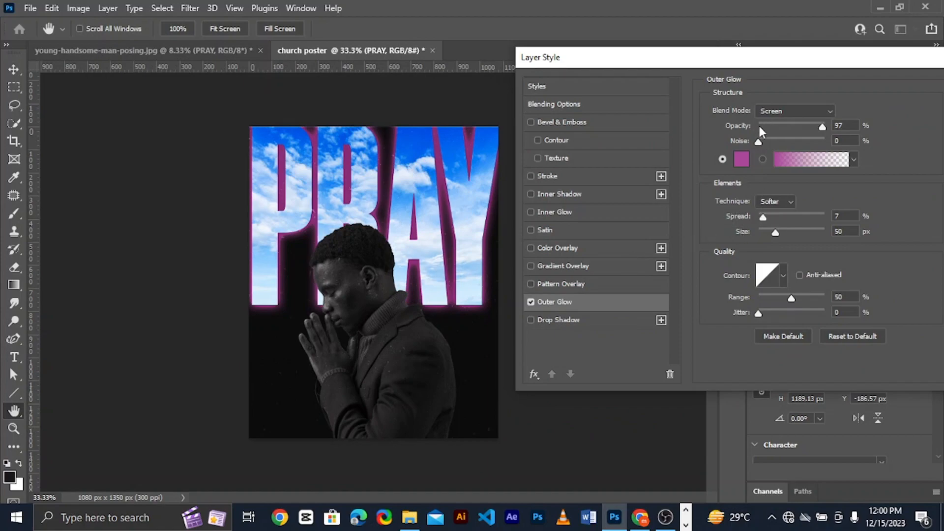
Set the outer glow colour to the off-white f1e9e9
left_click(738, 163)
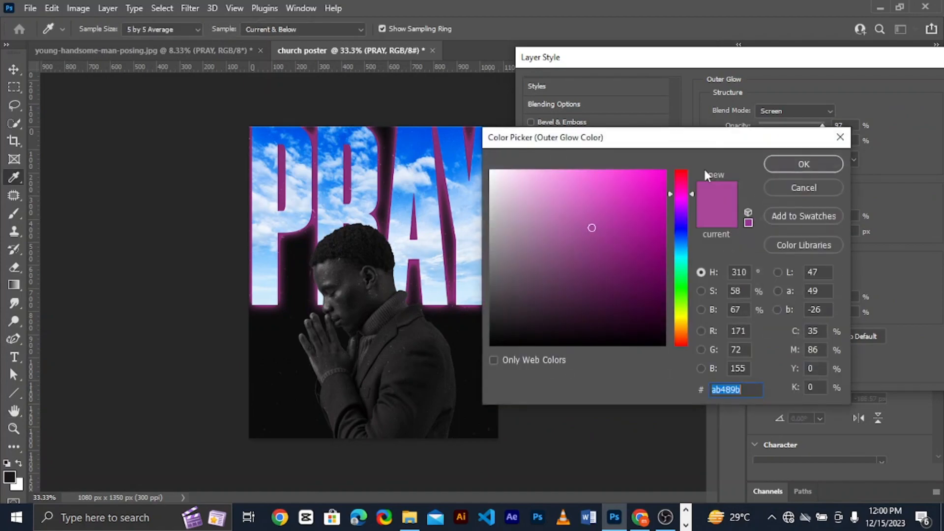
type("000000")
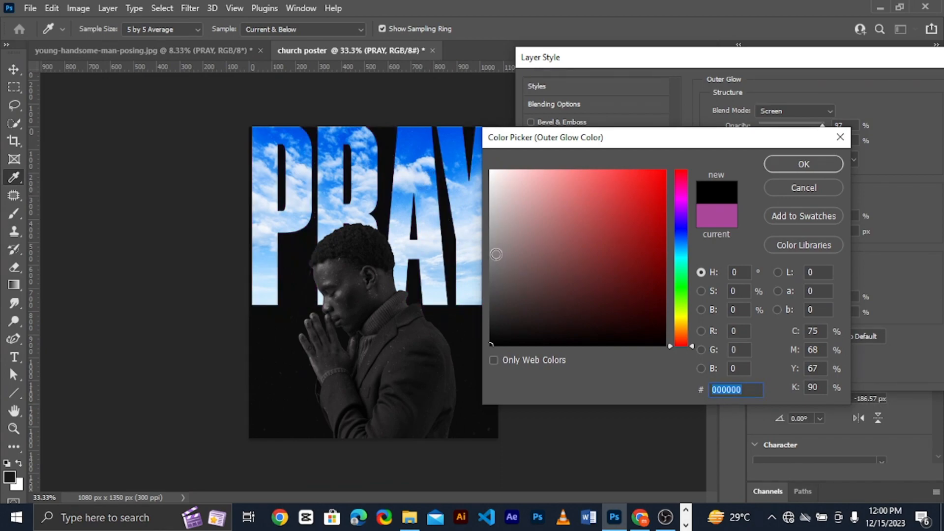
left_click_drag(497, 250, 495, 180)
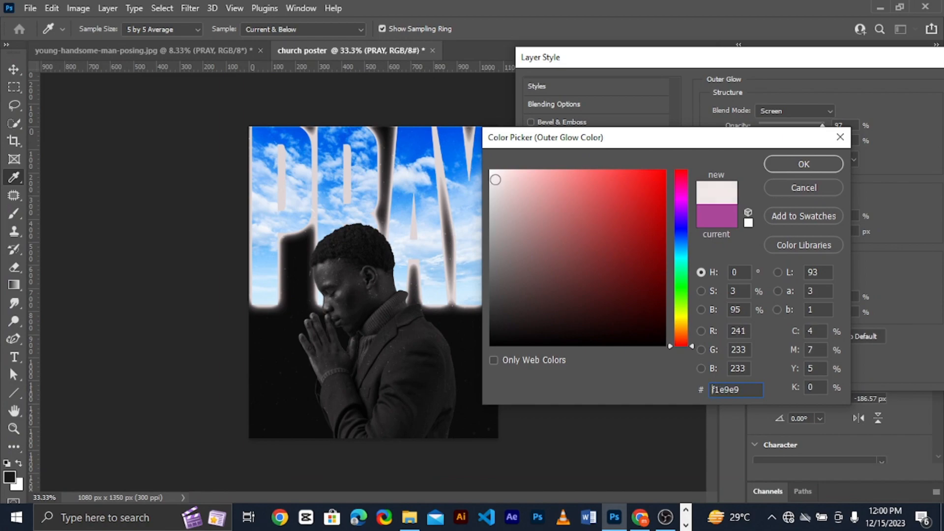
left_click(792, 171)
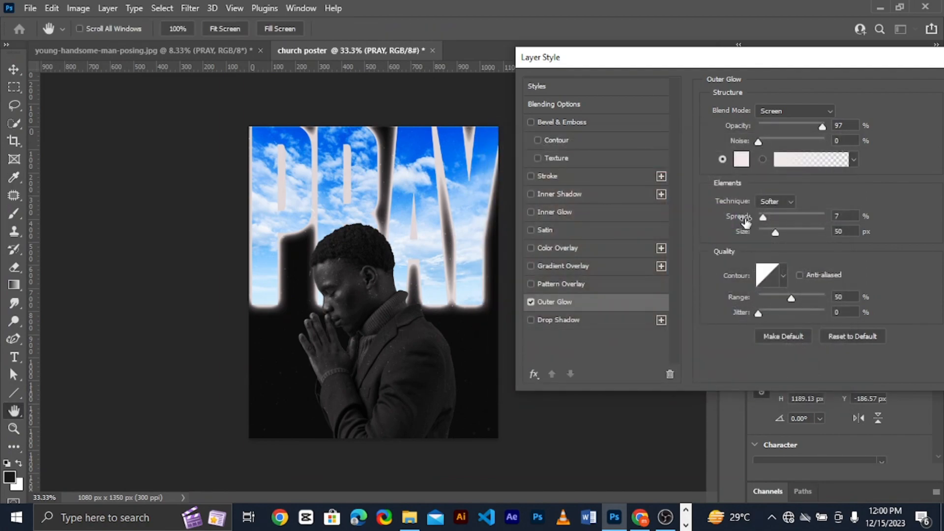
Set the outer glow's spread to 21% and its size to 3 px, and apply the layer style
left_click_drag(746, 221, 739, 240)
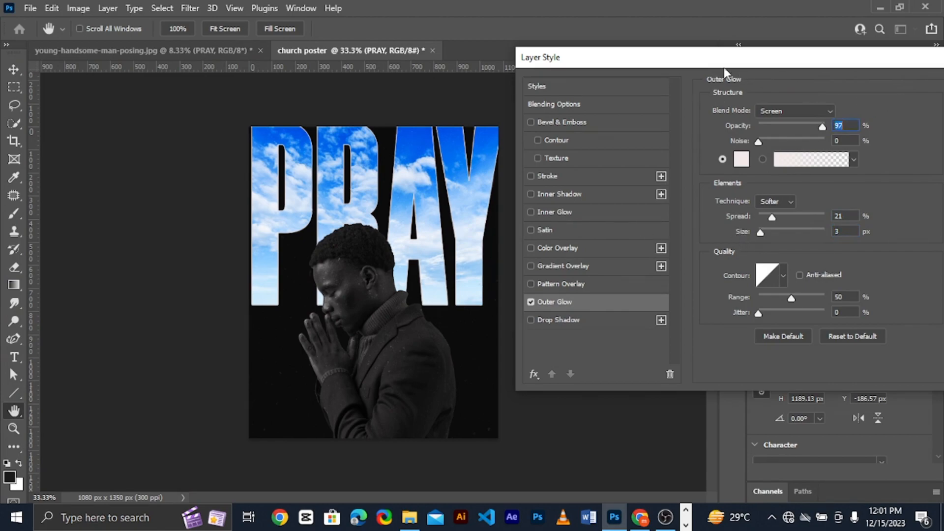
left_click_drag(755, 64, 627, 75)
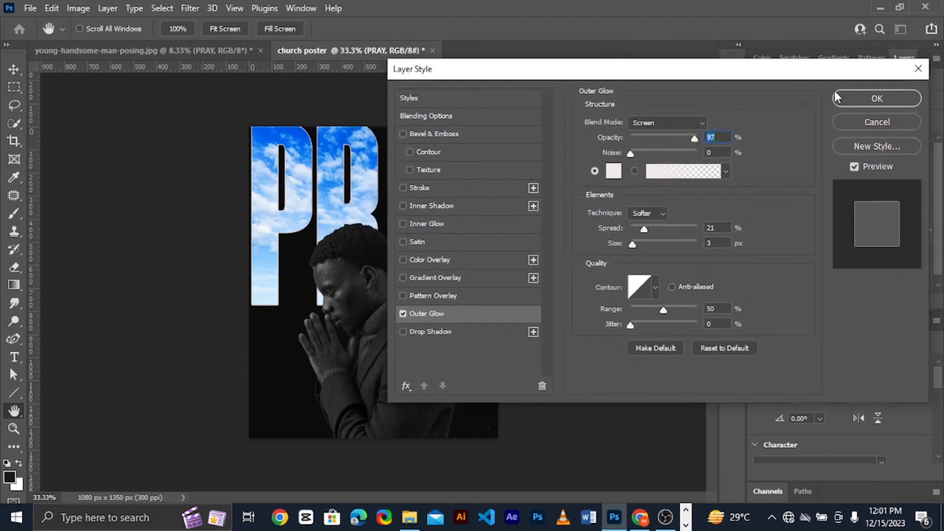
left_click(868, 99)
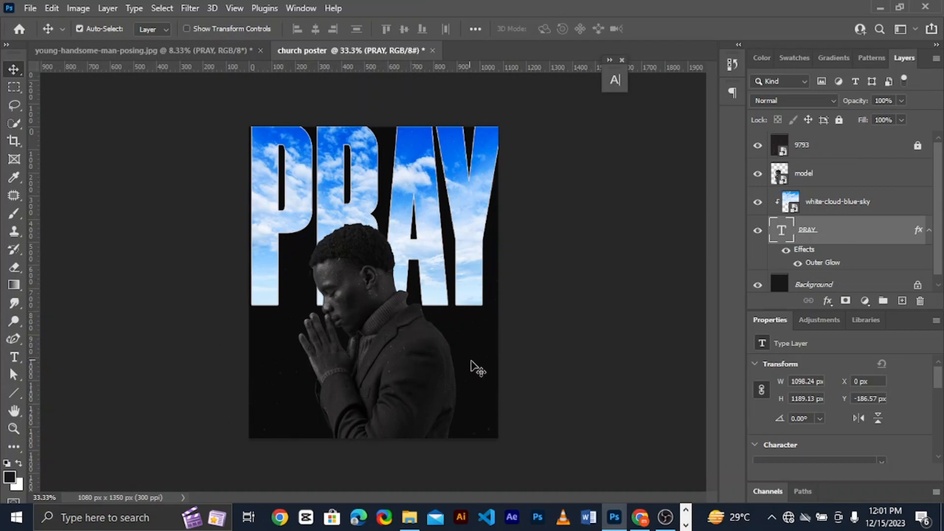
Draw a Lorem ipsum paragraph text box about 924 px wide on the poster and move it down near the lower edge
key("t")
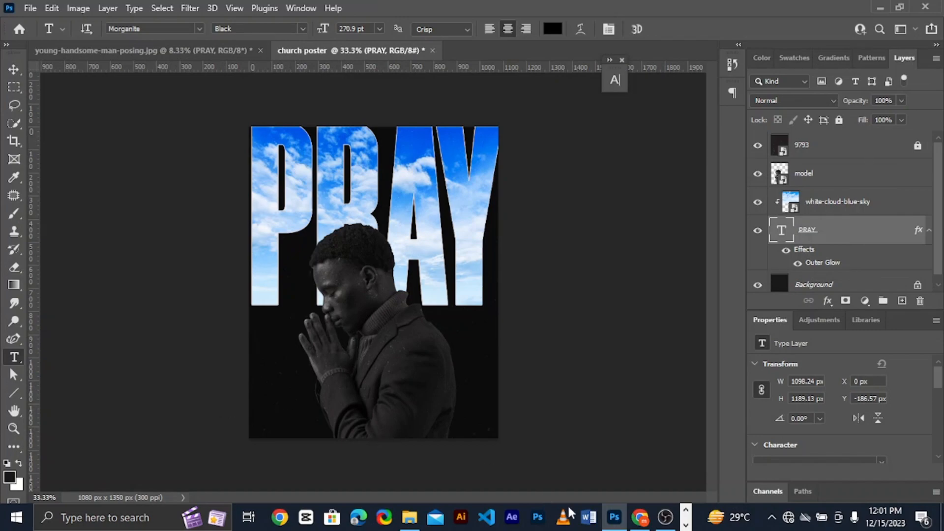
left_click_drag(271, 391, 485, 428)
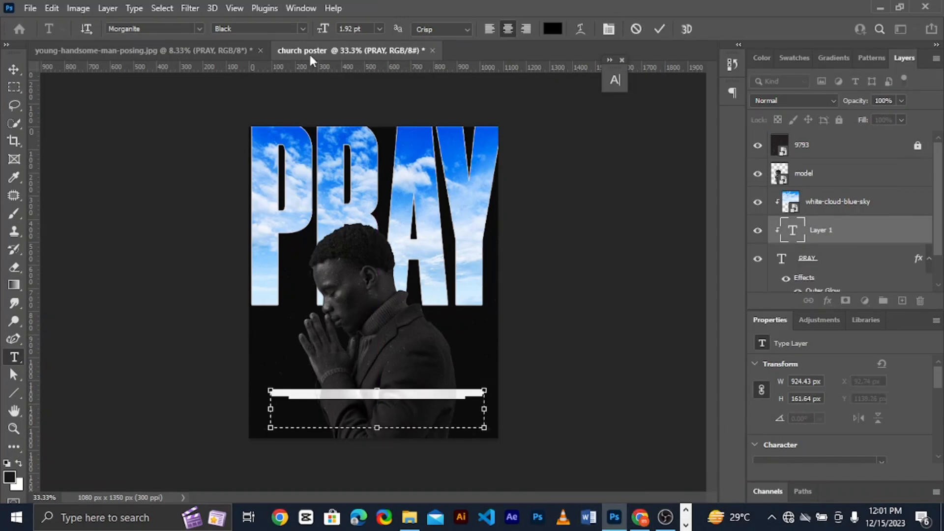
left_click(615, 79)
left_click(592, 100)
left_click(581, 113)
left_click_drag(386, 396, 386, 422)
Add the text 09 10 '23 beside the man's hands in Montserrat SemiBold at 18 pt
key("t")
left_click(278, 384)
type("09 10 '23")
left_click(199, 28)
left_click(364, 257)
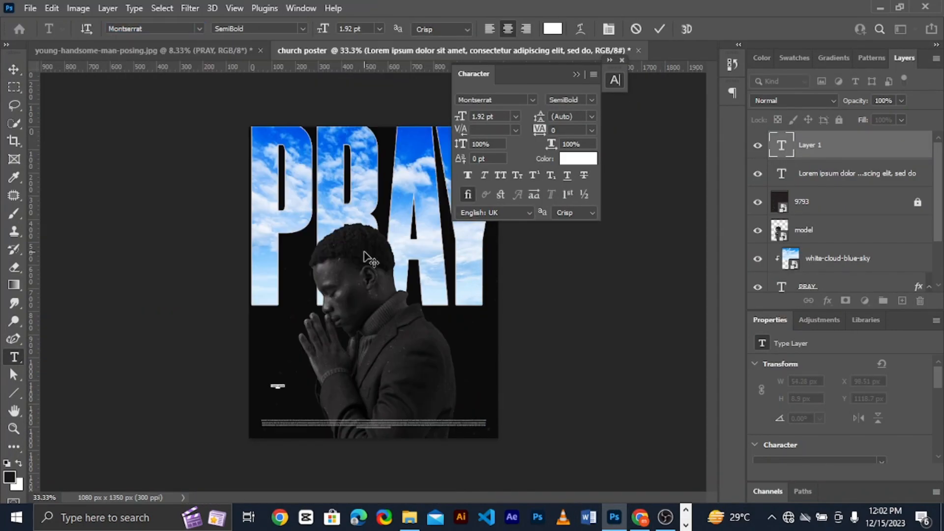
left_click(323, 29)
type("12")
Colour the 09 and 10 of the date text grey 615e5f and commit the text
left_click_drag(290, 383, 267, 361)
left_click(552, 28)
left_click(498, 215)
left_click_drag(498, 216, 495, 278)
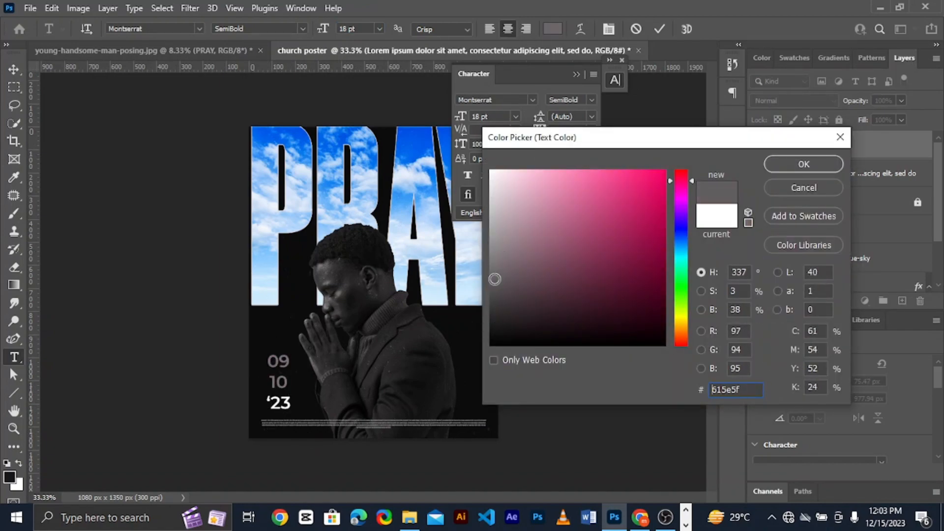
left_click(804, 164)
left_click(659, 29)
left_click(662, 31)
left_click(409, 375)
left_click(348, 29)
left_click(303, 29)
left_click(364, 148)
double_click(836, 166)
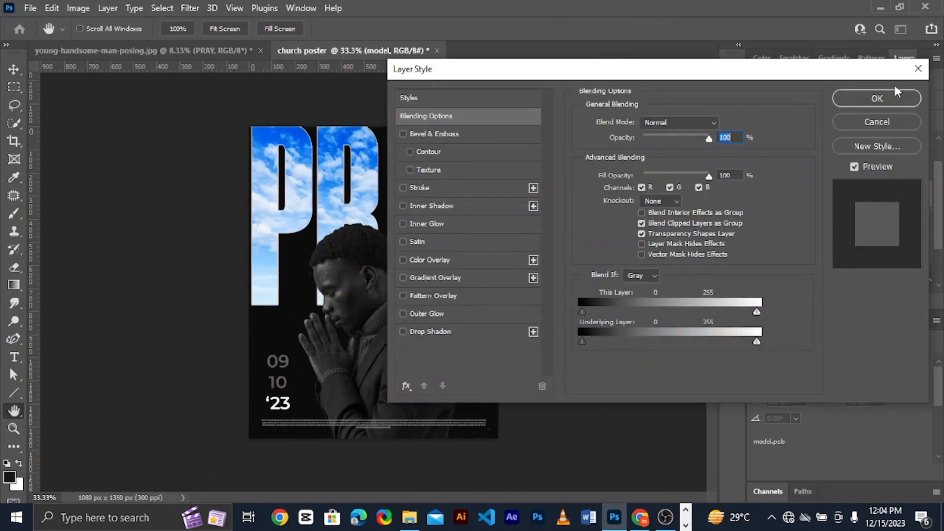
left_click(919, 68)
Add a DATE text label and place it just above the 09 10 '23 date
left_click(831, 251)
left_click(829, 139)
left_click(386, 393)
type("DATE")
left_click(14, 70)
left_click_drag(391, 398, 284, 339)
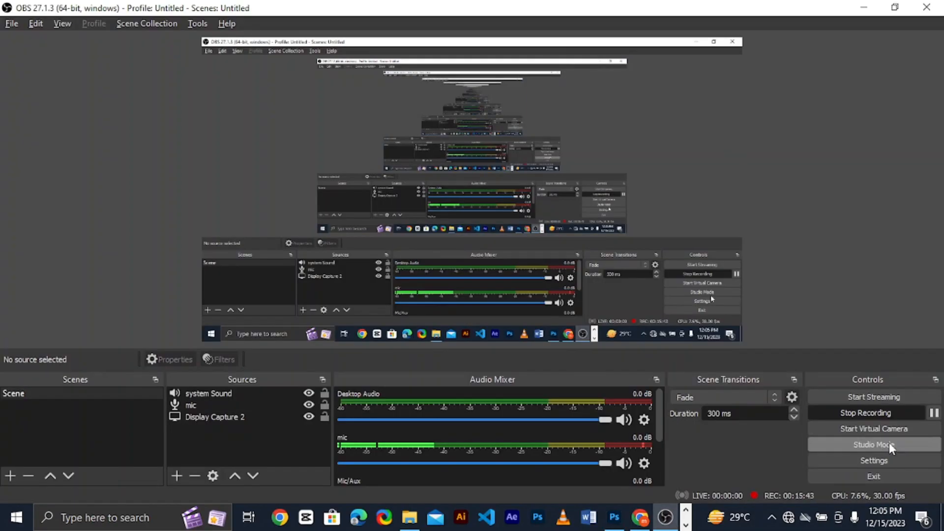